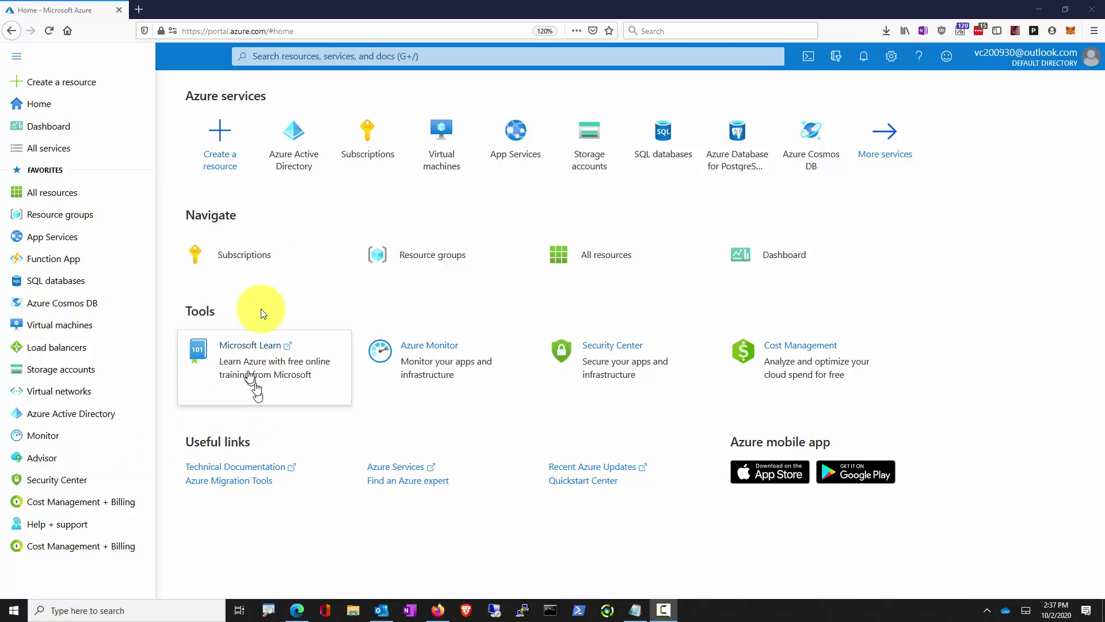
Open Azure Active Directory from the Azure services tiles on the portal home page
{"action": "left_click", "coordinate": [307, 150]}
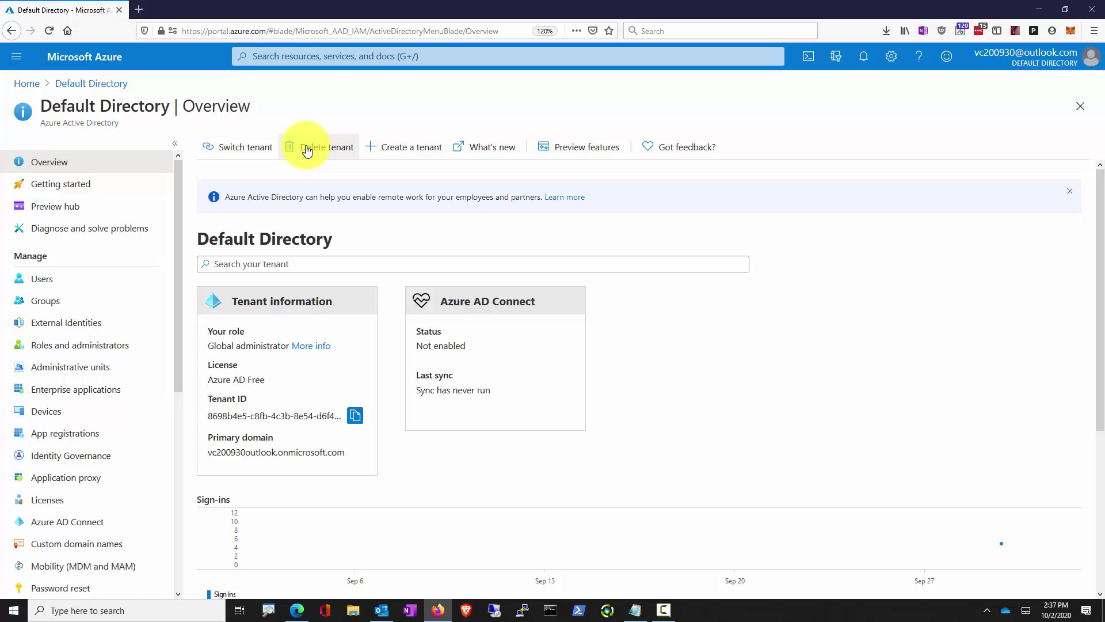
Show the All users list from the Manage section of Azure Active Directory
{"action": "left_click", "coordinate": [52, 282]}
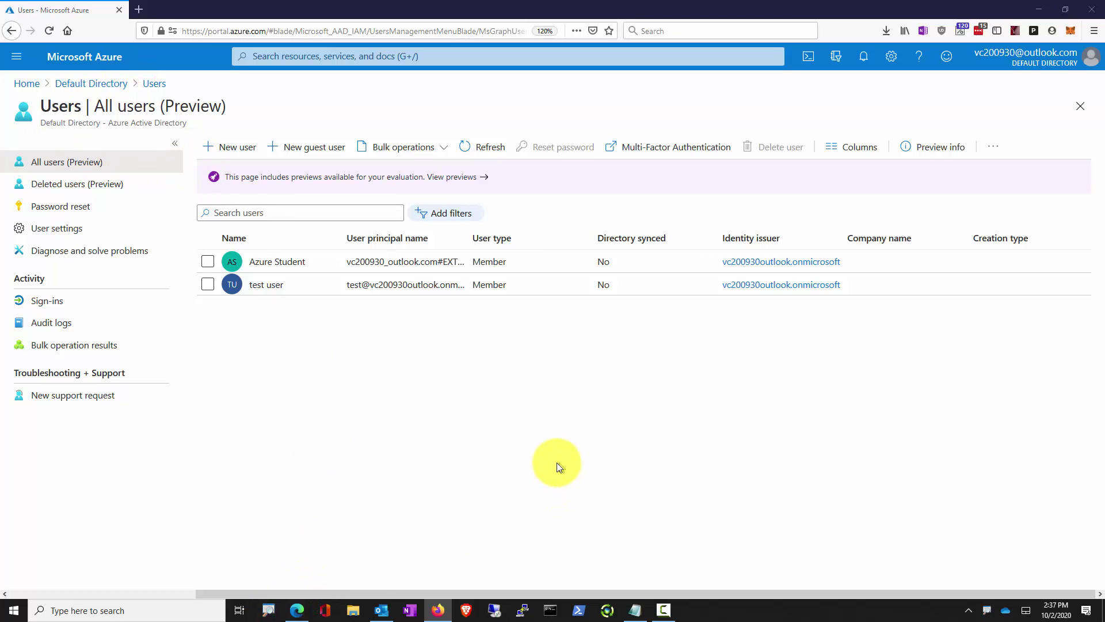
{"action": "left_click", "coordinate": [268, 609]}
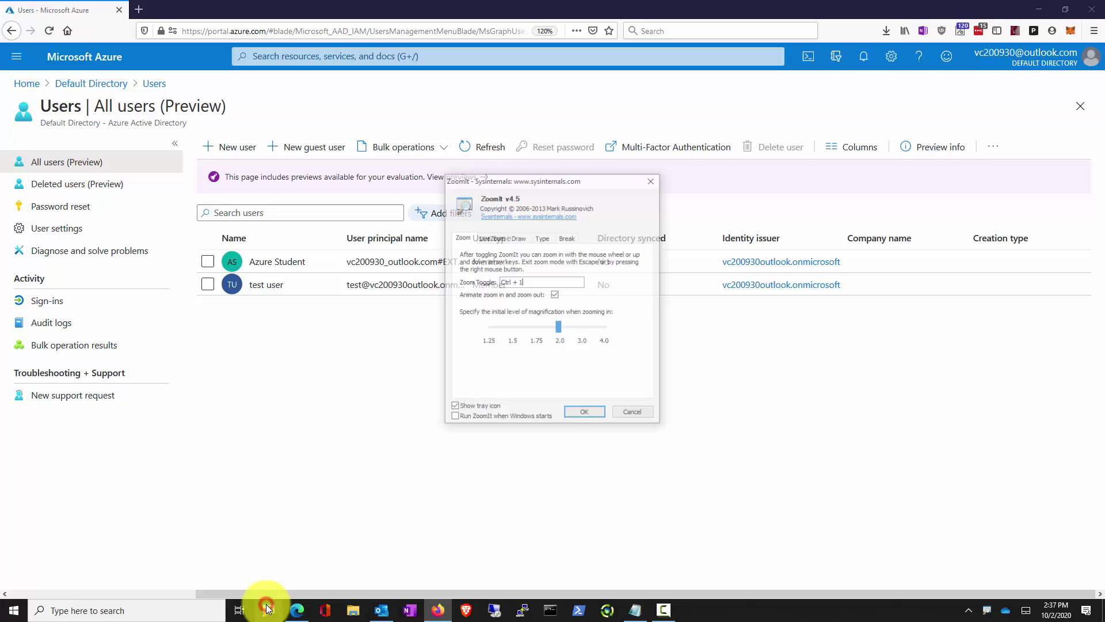
{"action": "left_click", "coordinate": [586, 411]}
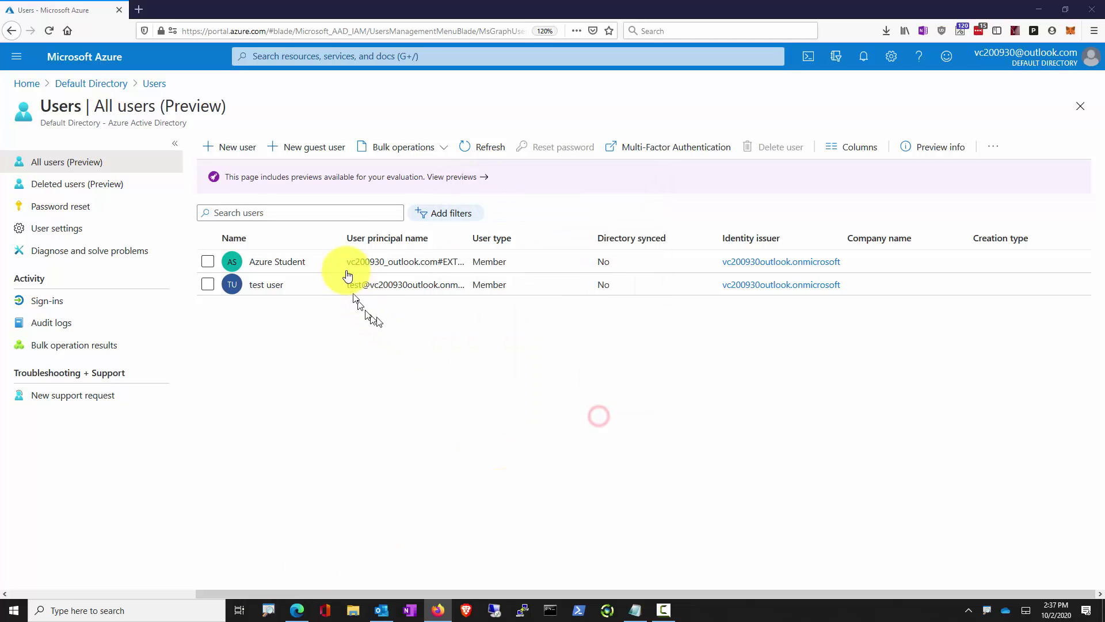
Start a new guest invitation and enter the guest's display name and e-mail address
{"action": "left_click", "coordinate": [297, 152]}
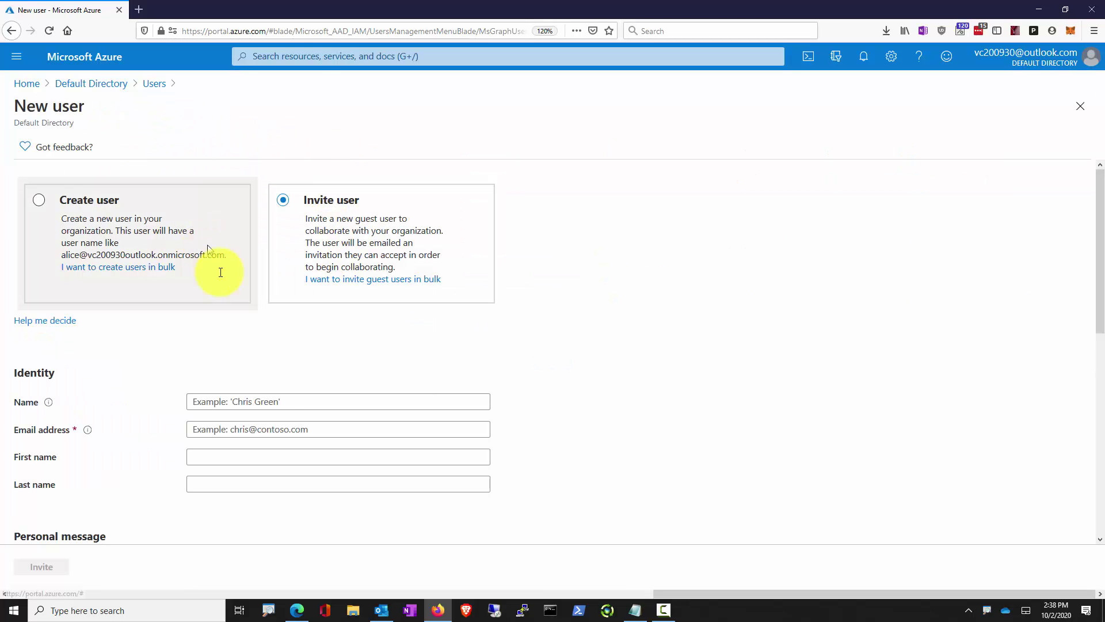
{"action": "left_click", "coordinate": [271, 402]}
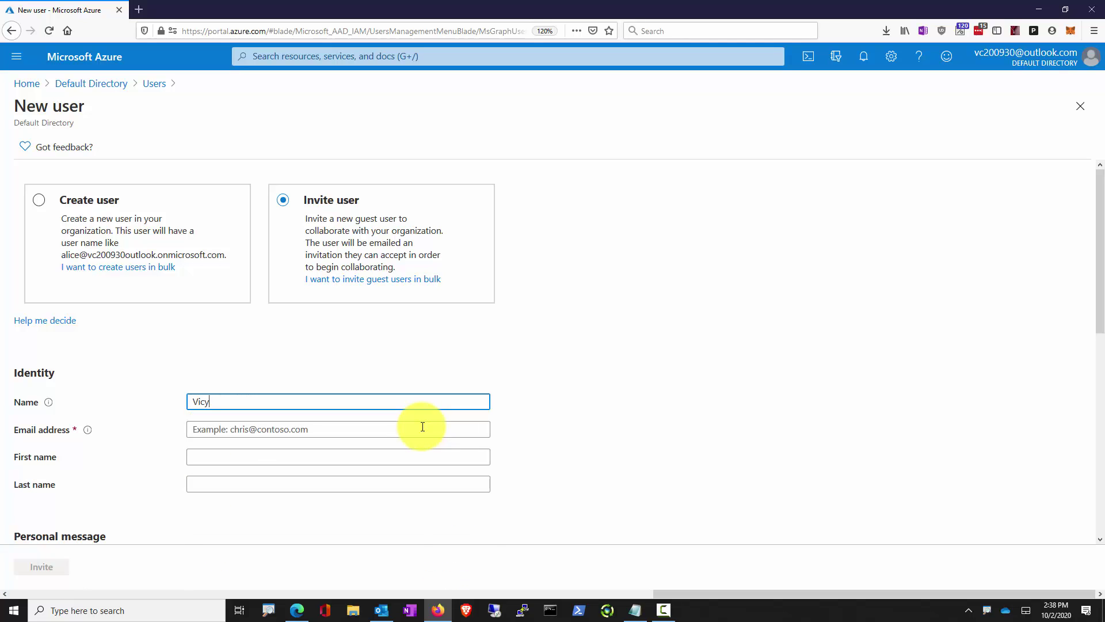
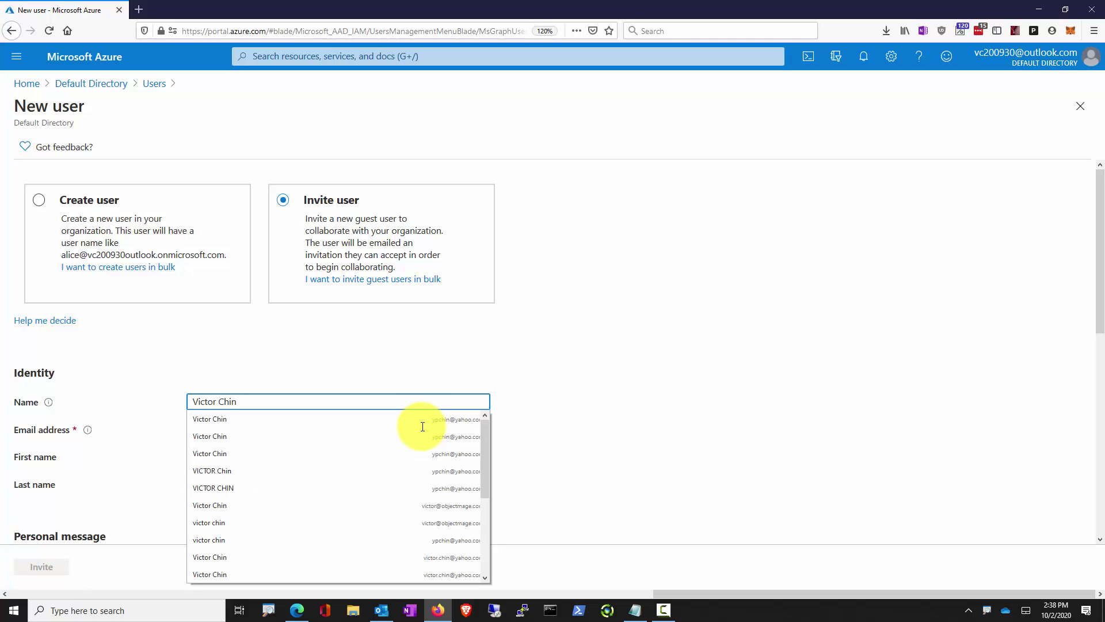
{"action": "key", "text": "Tab"}
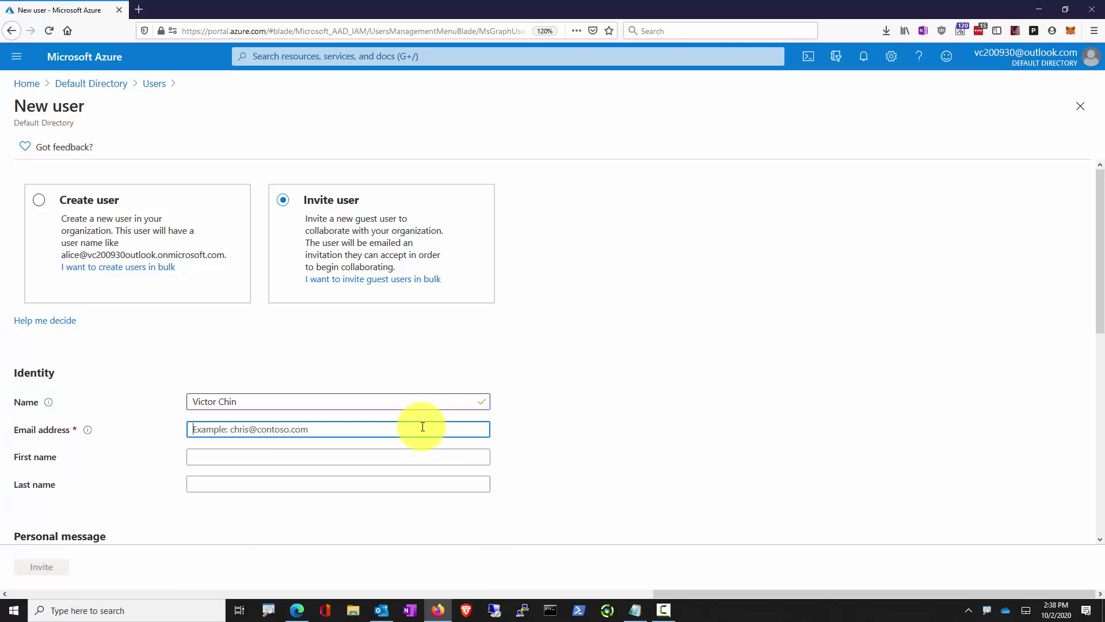
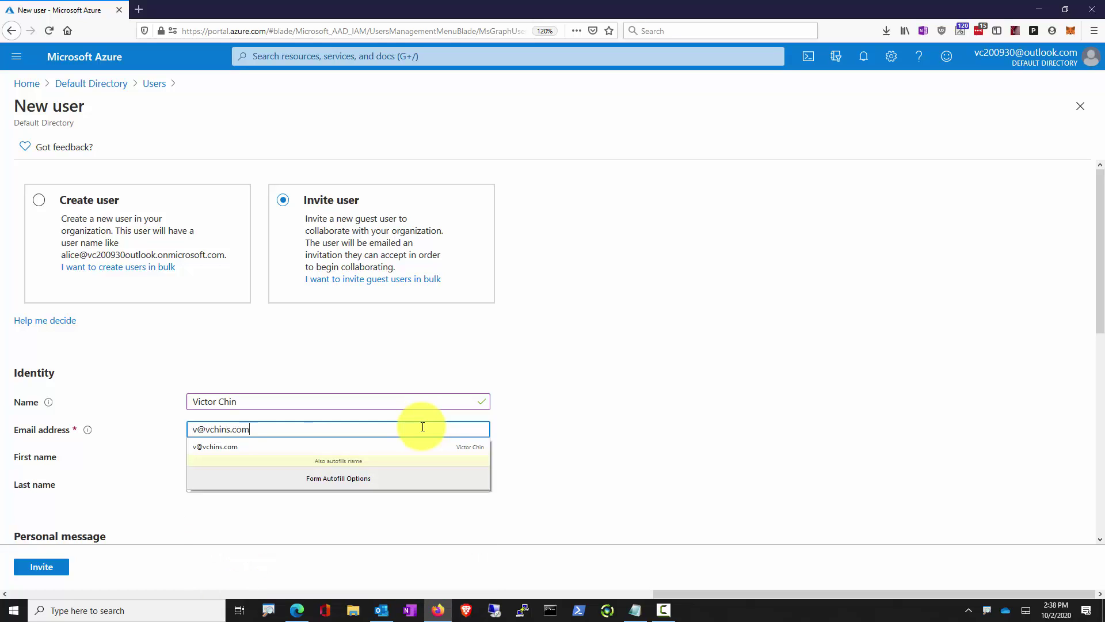
{"action": "key", "text": "Tab"}
Fill in the guest's first and last name, then send the invitation
{"action": "scroll", "coordinate": [603, 448], "scroll_direction": "down", "scroll_amount": 2}
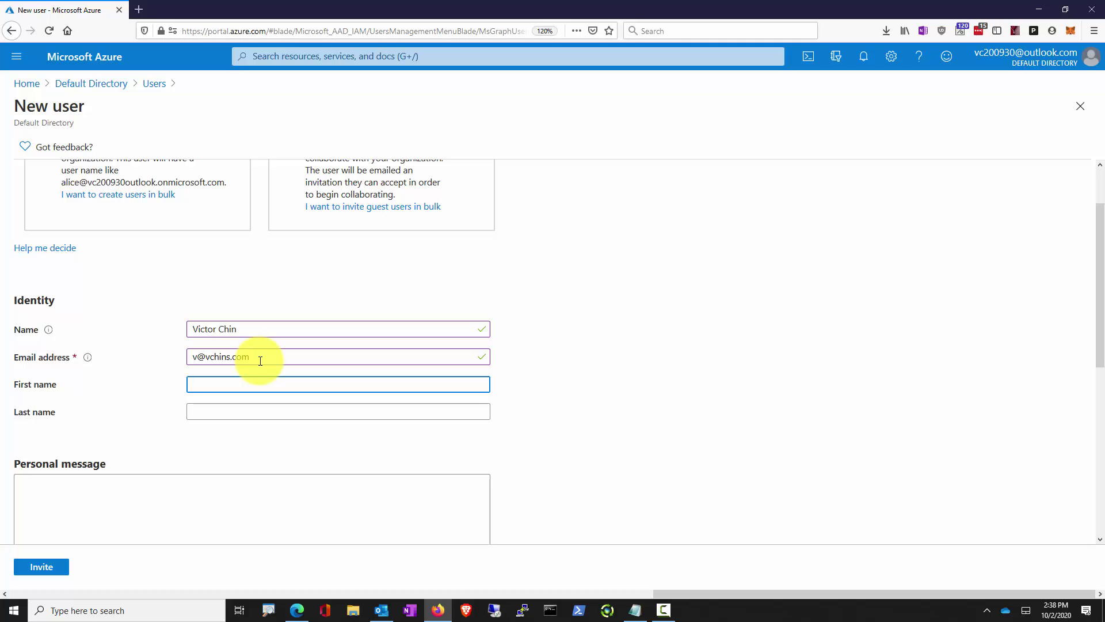
{"action": "scroll", "coordinate": [256, 376], "scroll_direction": "down", "scroll_amount": 2}
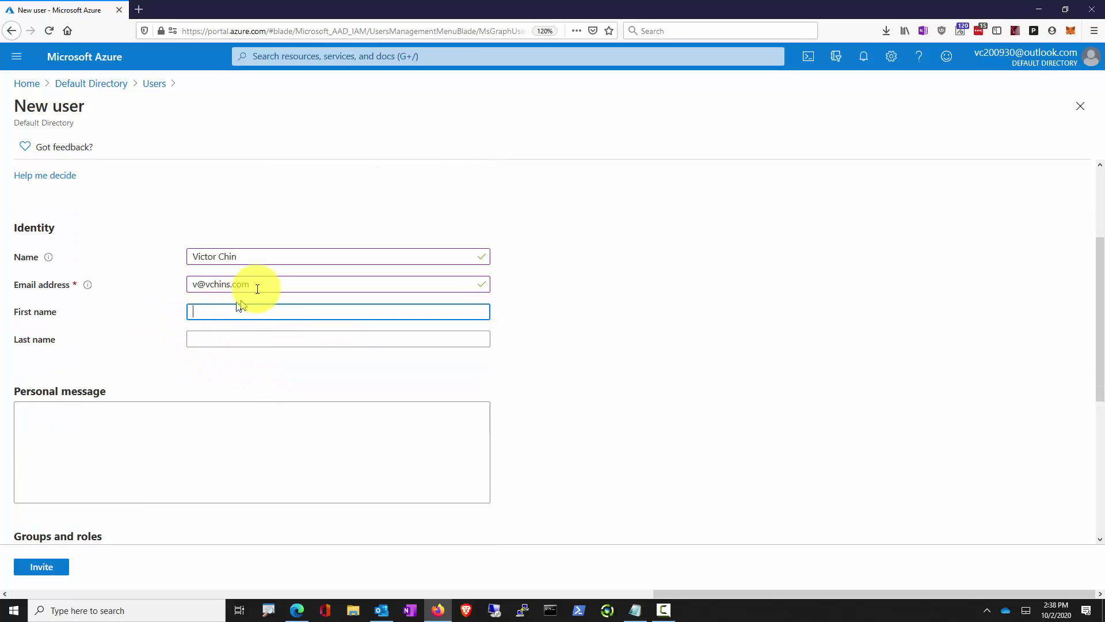
{"action": "left_click_drag", "start_coordinate": [254, 284], "coordinate": [196, 281]}
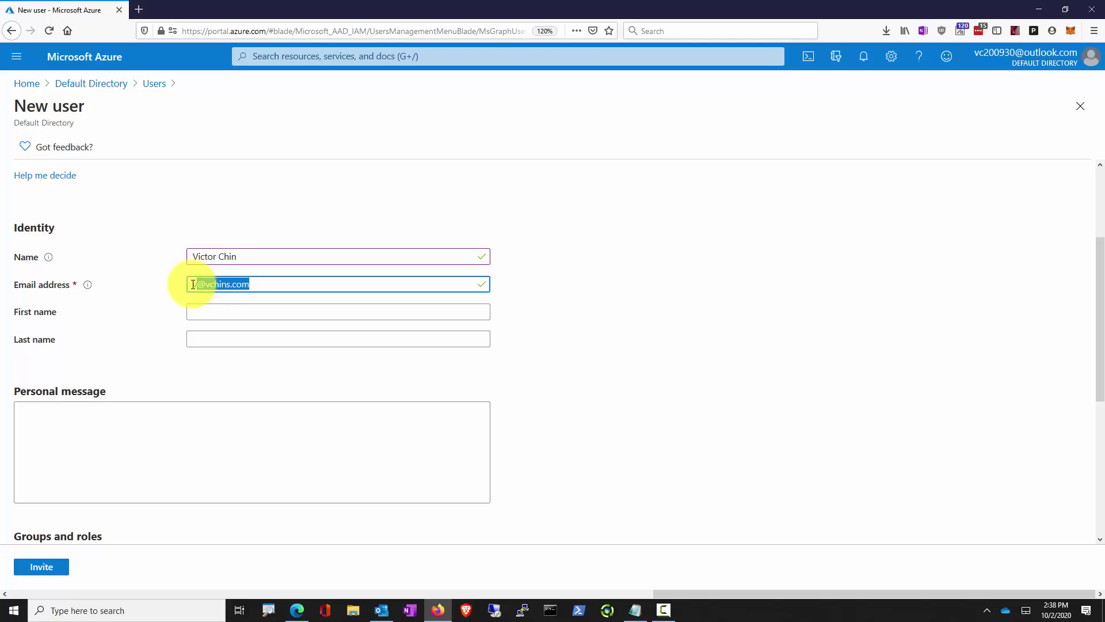
{"action": "left_click", "coordinate": [200, 314]}
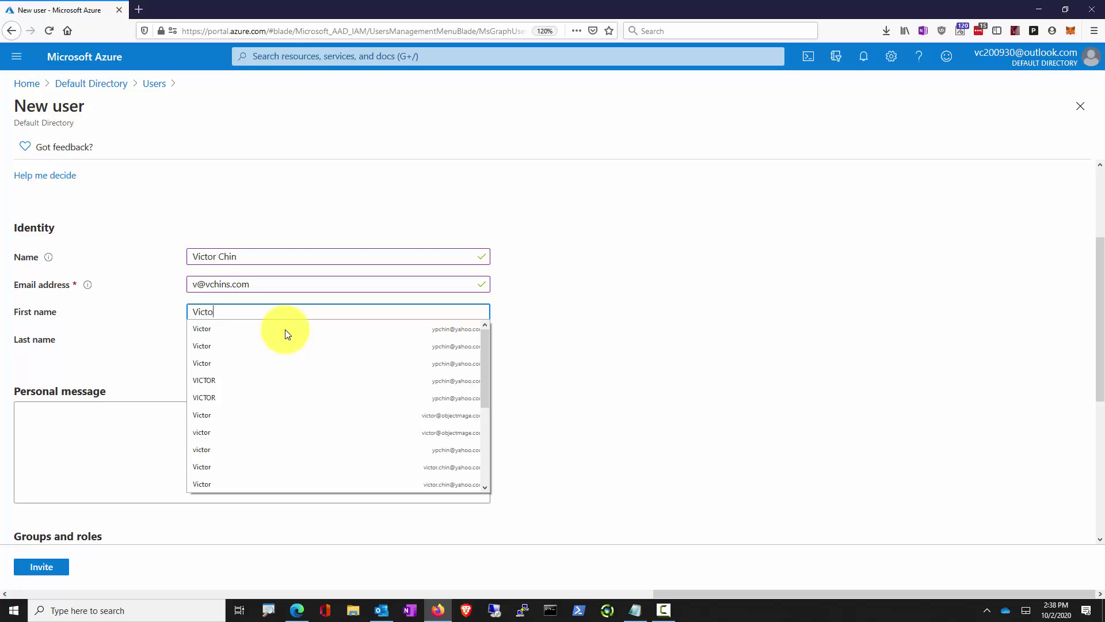
{"action": "key", "text": "Tab"}
{"action": "key", "text": "Tab"}
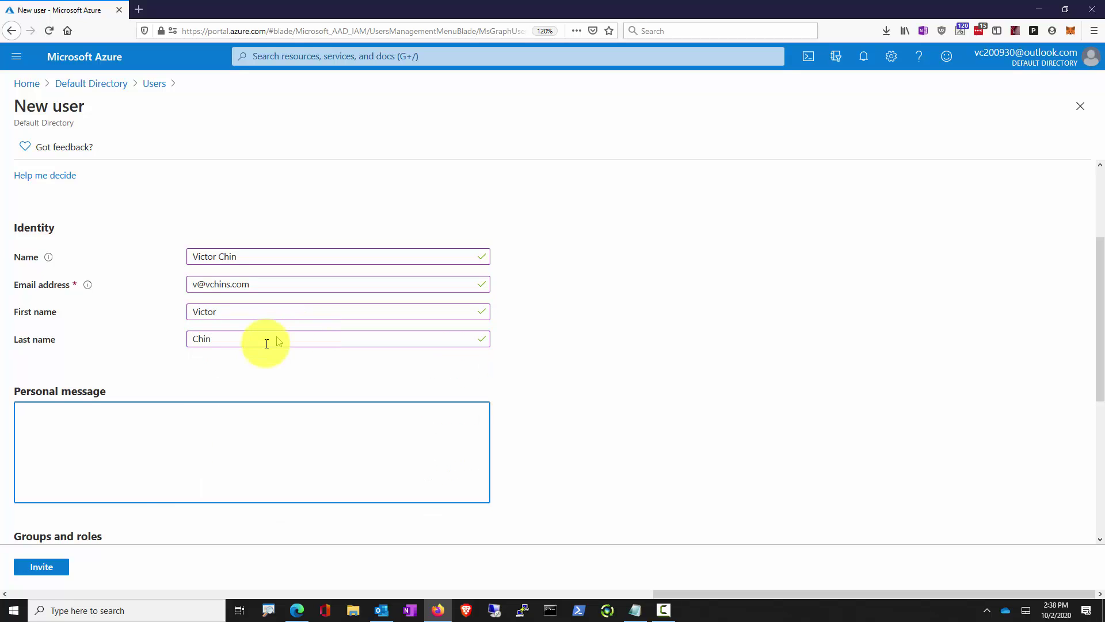
{"action": "scroll", "coordinate": [140, 526], "scroll_direction": "down", "scroll_amount": 5}
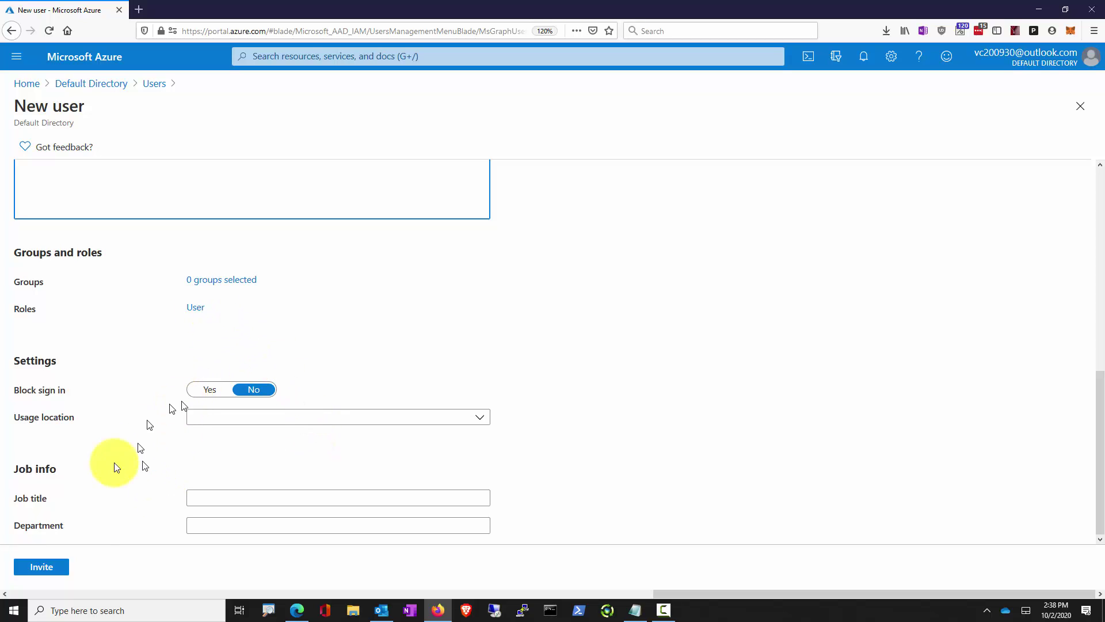
{"action": "left_click", "coordinate": [46, 568]}
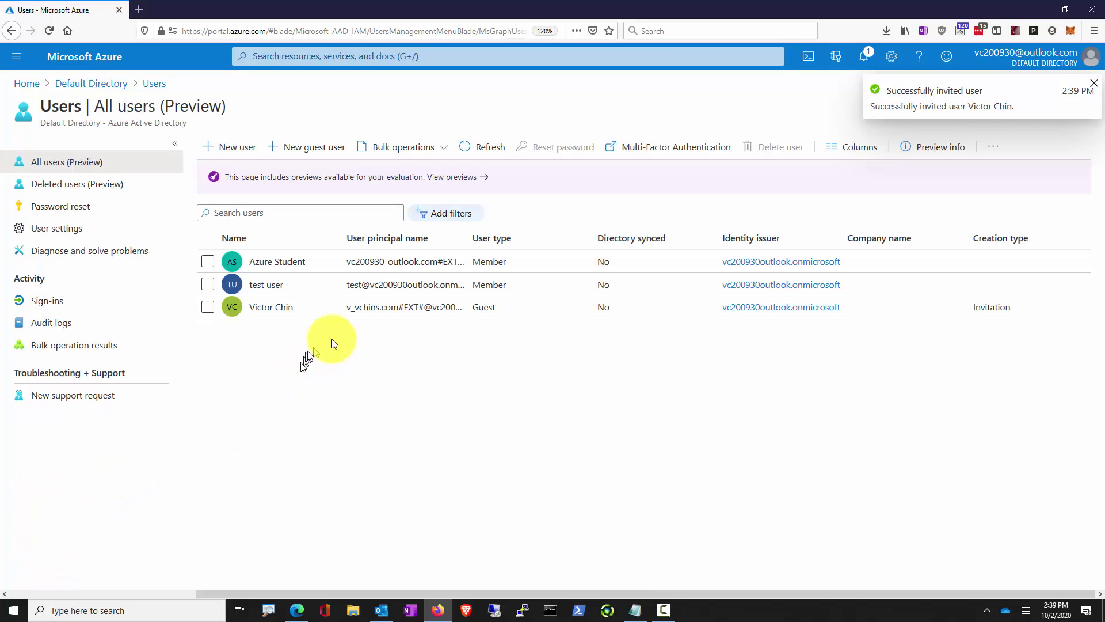
Widen the User principal name and Identity issuer columns in the user list
{"action": "left_click", "coordinate": [469, 236]}
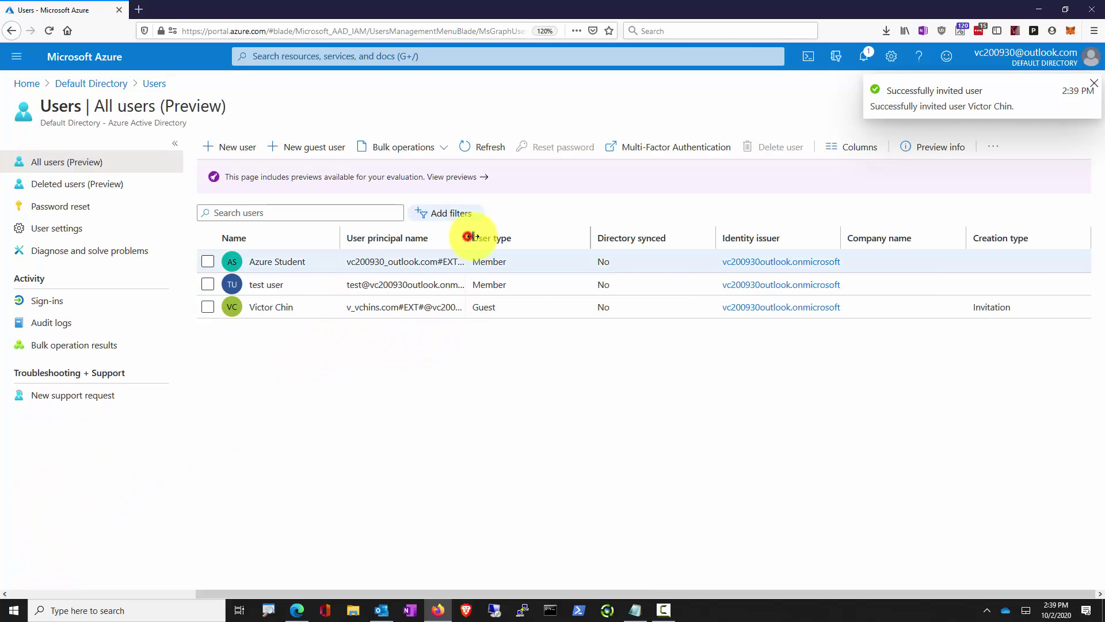
{"action": "left_click_drag", "start_coordinate": [469, 236], "coordinate": [624, 241]}
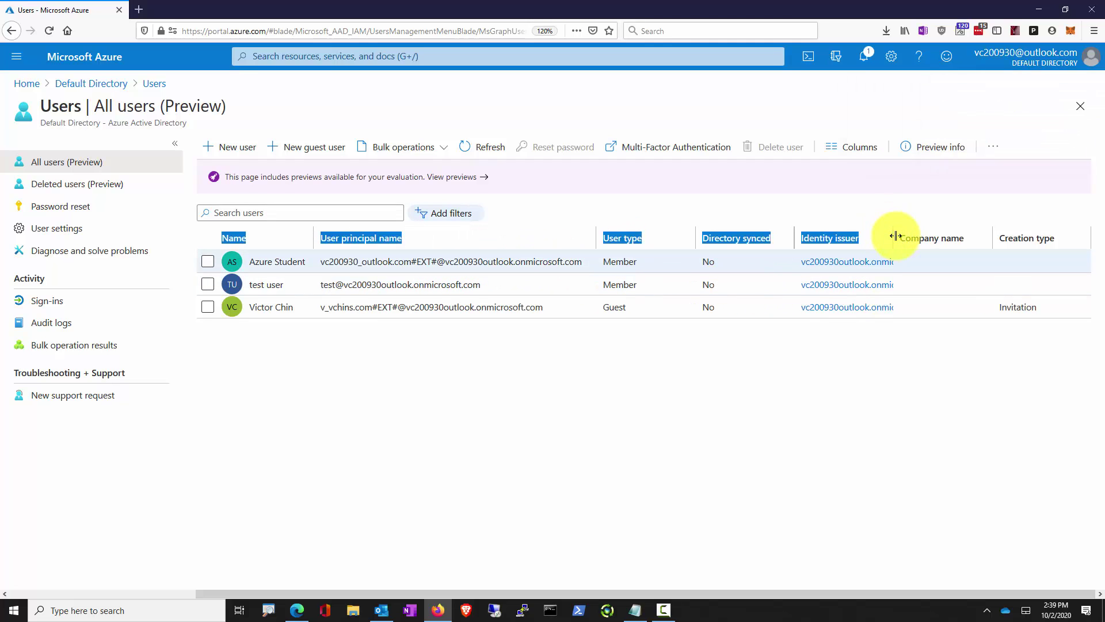
{"action": "left_click_drag", "start_coordinate": [896, 236], "coordinate": [962, 247]}
Inspect the invited guest's row, view its profile, and return to All users
{"action": "left_click", "coordinate": [631, 399]}
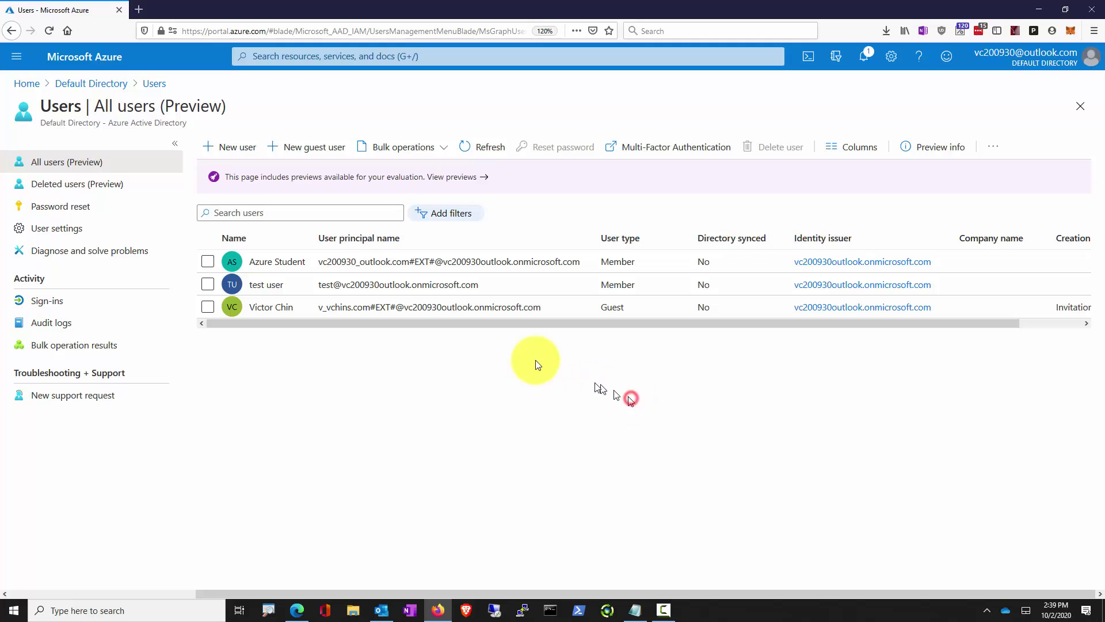
{"action": "key", "text": "ctrl+1"}
{"action": "left_click", "coordinate": [383, 308]}
{"action": "left_click_drag", "start_coordinate": [387, 280], "coordinate": [415, 295]}
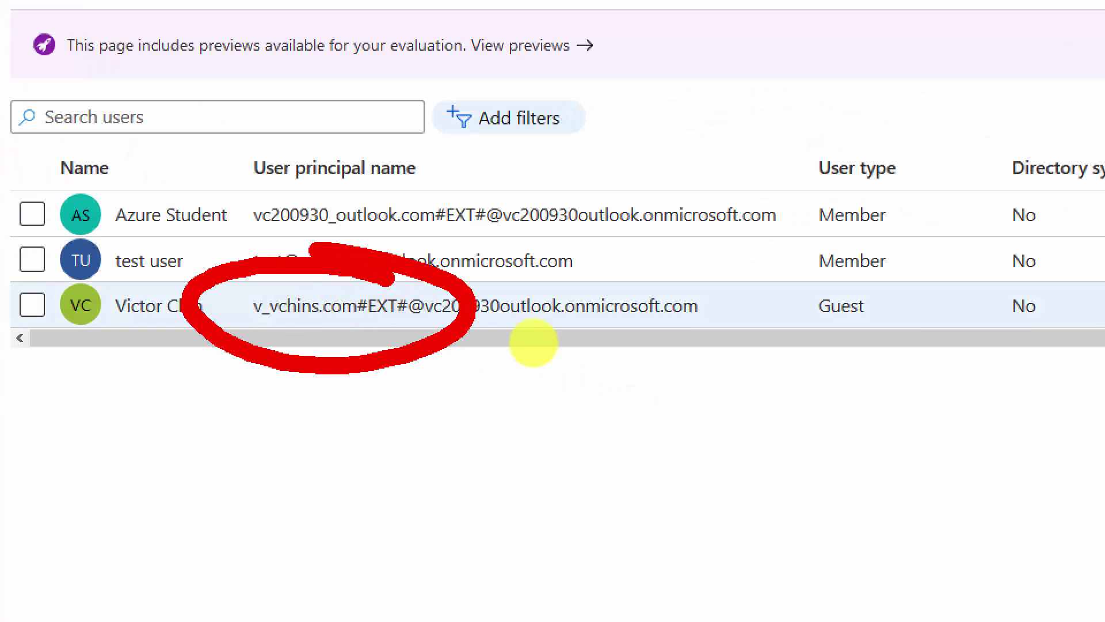
{"action": "key", "text": "Escape"}
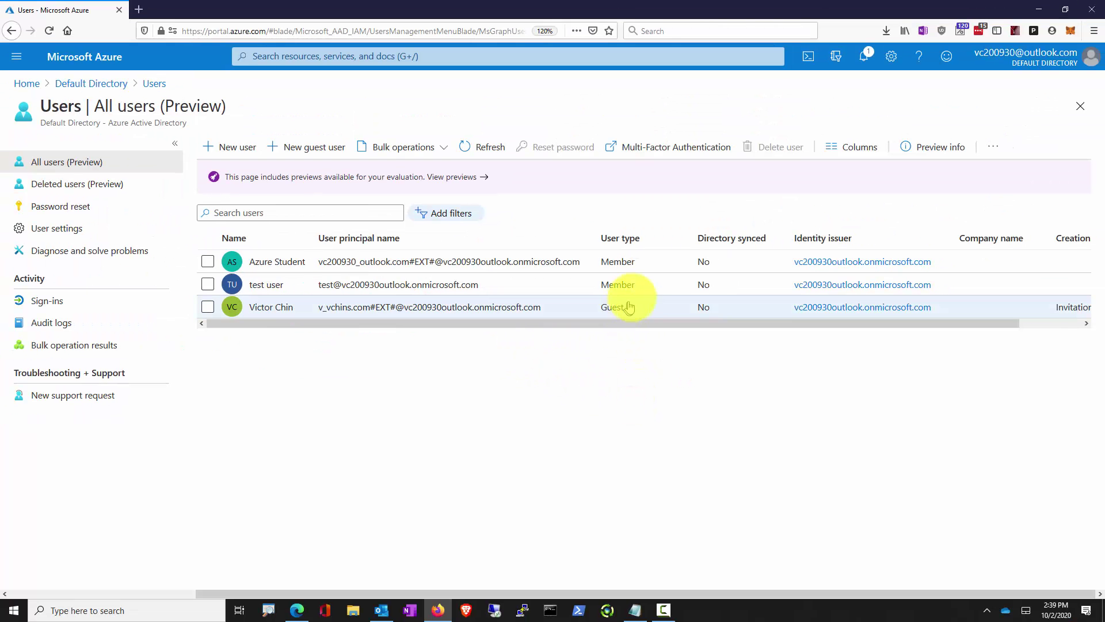
{"action": "key", "text": "ctrl+2"}
{"action": "mouse_move", "coordinate": [598, 291]}
{"action": "left_mouse_down"}
{"action": "mouse_move", "coordinate": [610, 333]}
{"action": "mouse_move", "coordinate": [618, 283]}
{"action": "left_mouse_up"}
{"action": "key", "text": "Escape"}
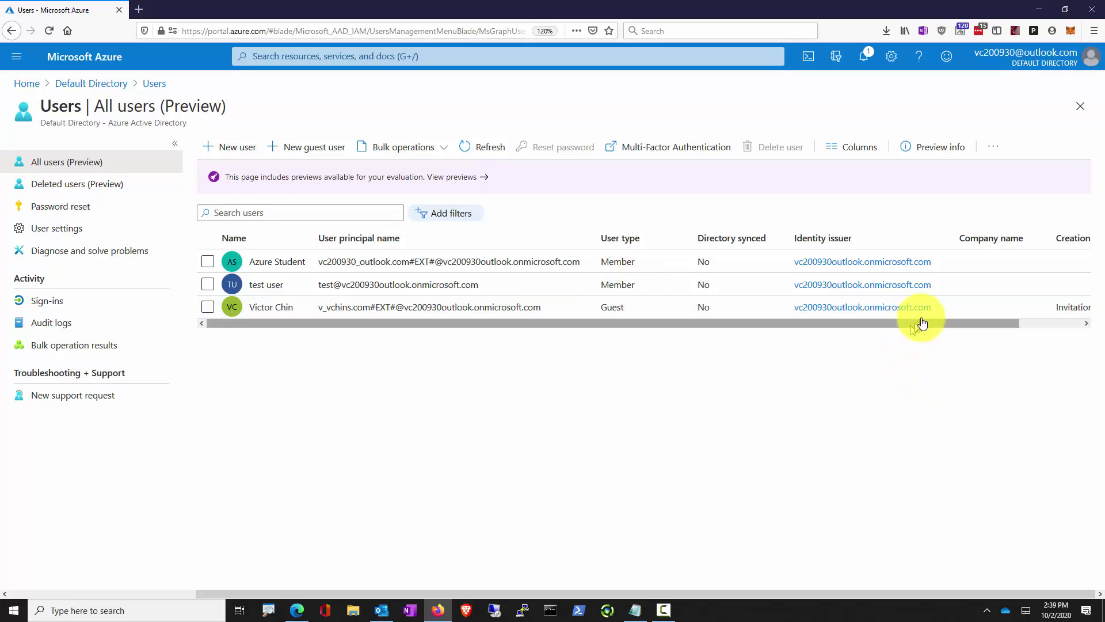
{"action": "left_click", "coordinate": [916, 314]}
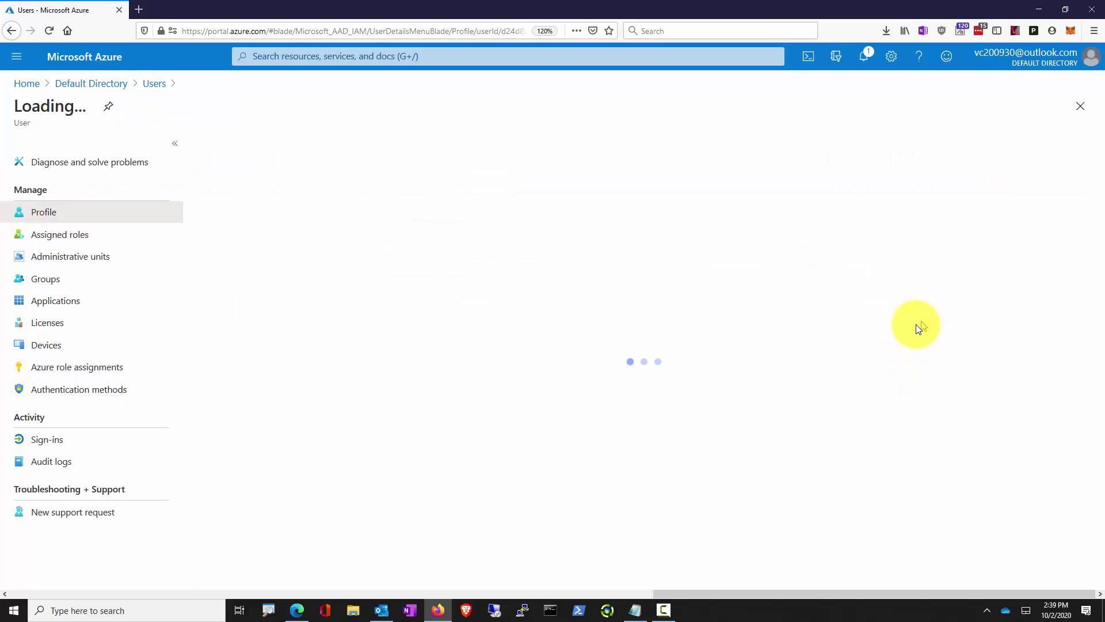
{"action": "left_click", "coordinate": [11, 31]}
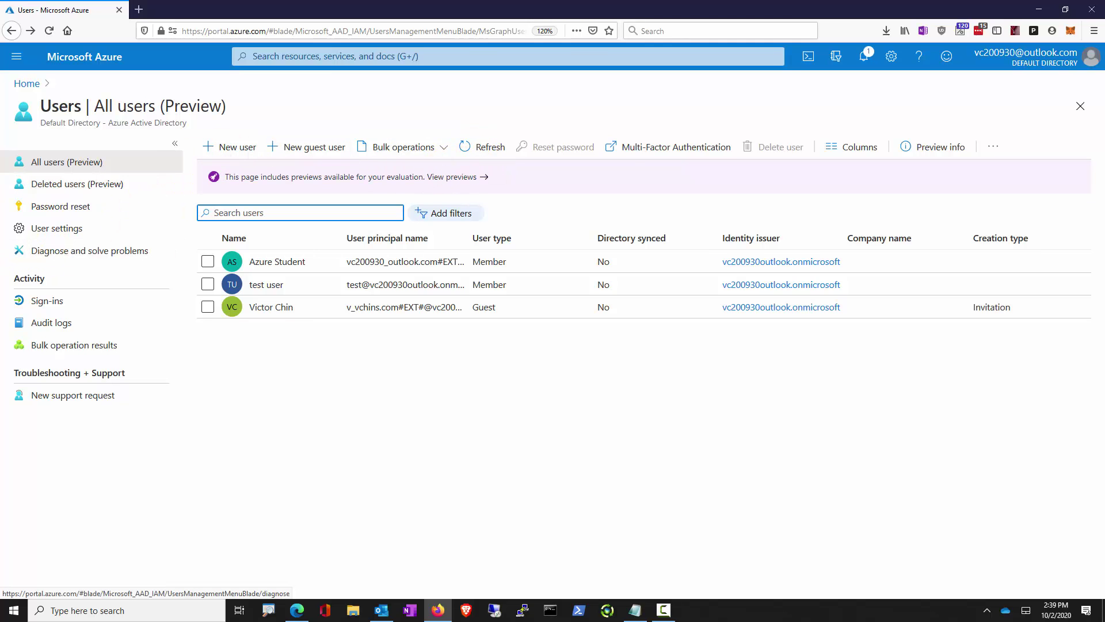
Go back to Azure Active Directory through the portal menu and open App registrations
{"action": "left_click", "coordinate": [16, 58]}
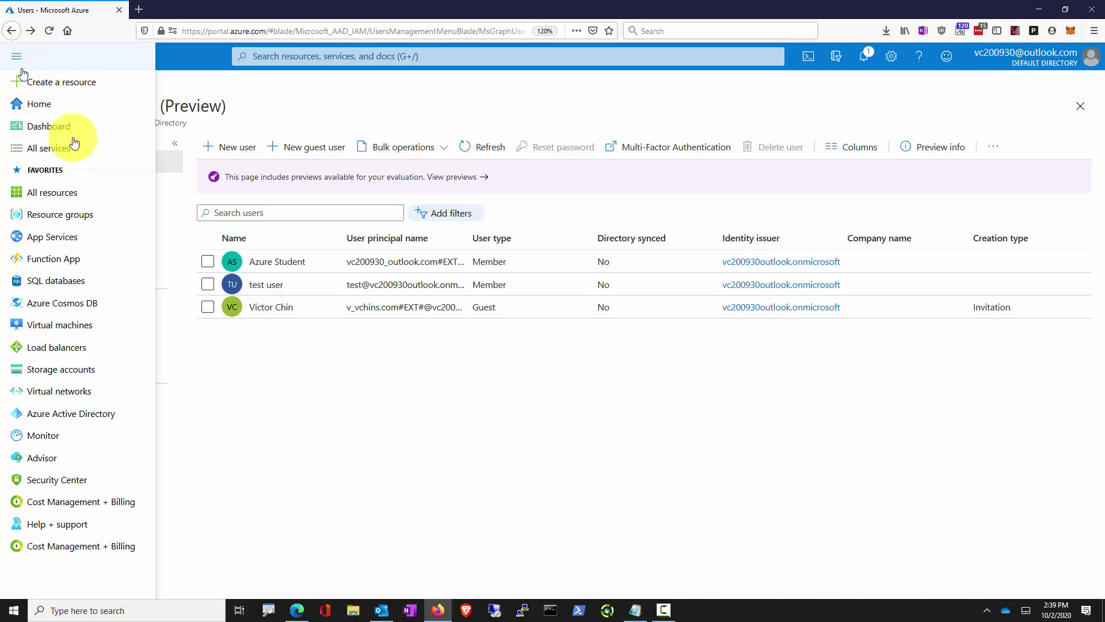
{"action": "left_click", "coordinate": [81, 423]}
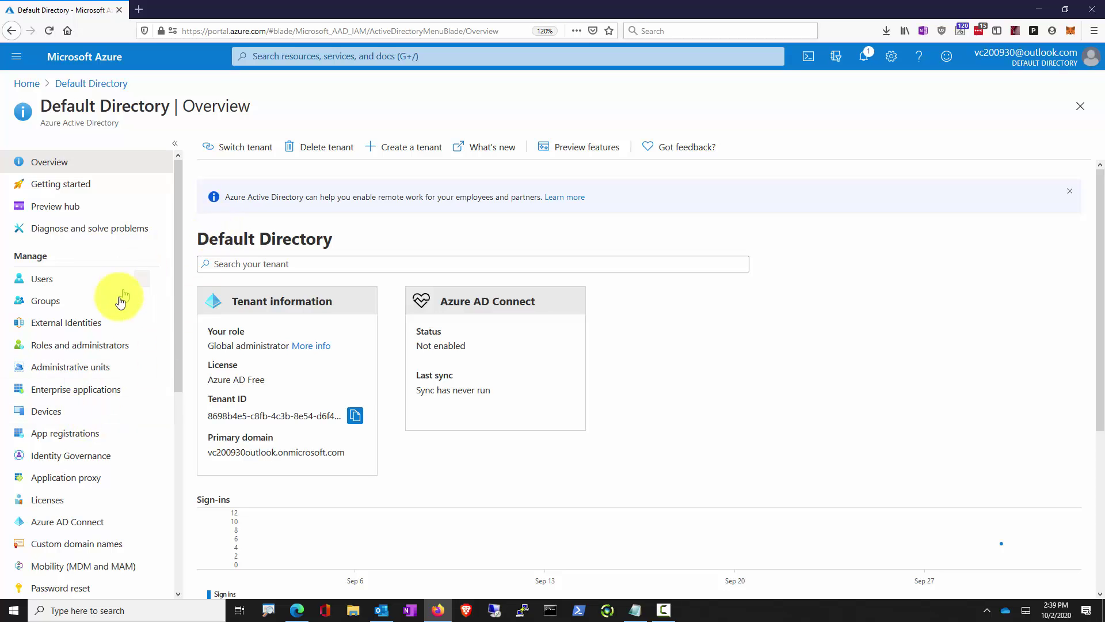
{"action": "left_click", "coordinate": [71, 428]}
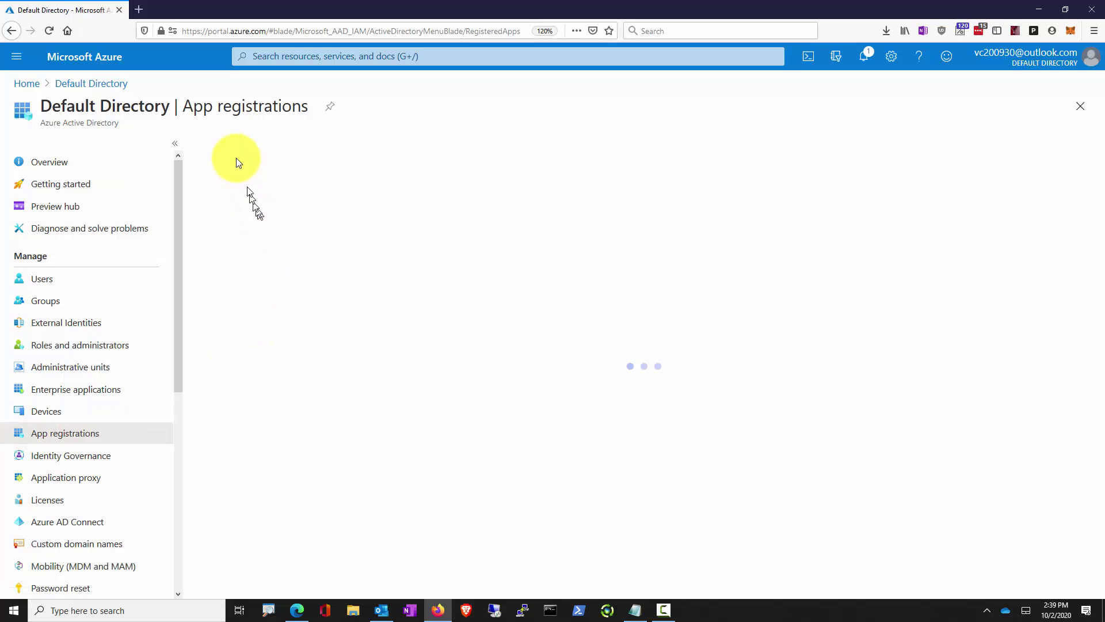
Register single-tenant app 'Hello ASPNET Core Identity 03' and copy its Application (client) ID
{"action": "left_click", "coordinate": [232, 146]}
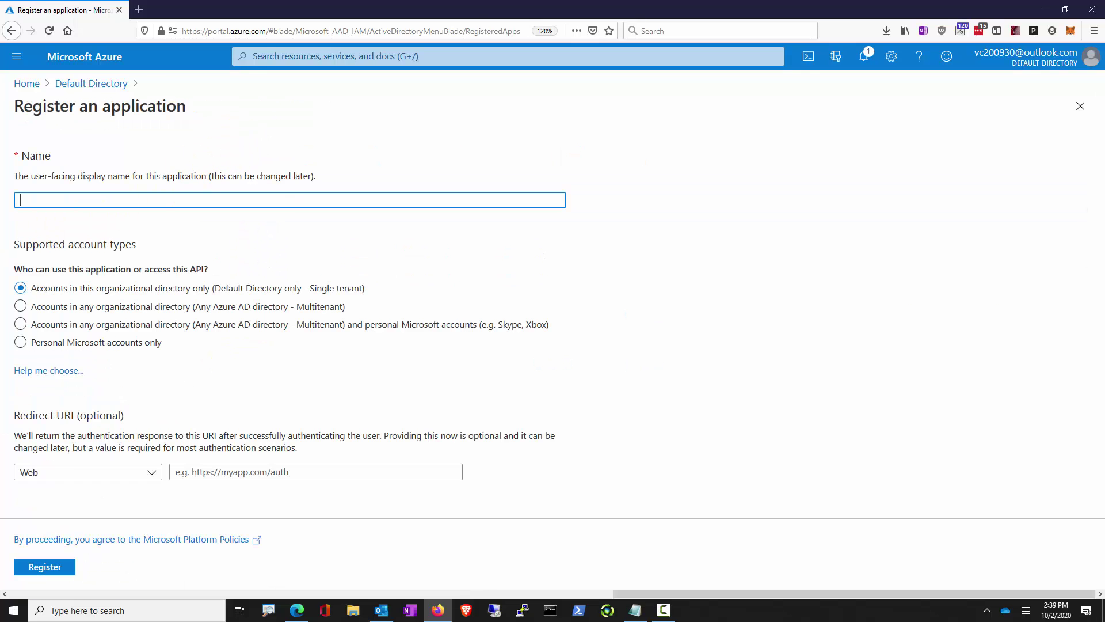
{"action": "type", "text": "Hello ASPNET Core Identity 03"}
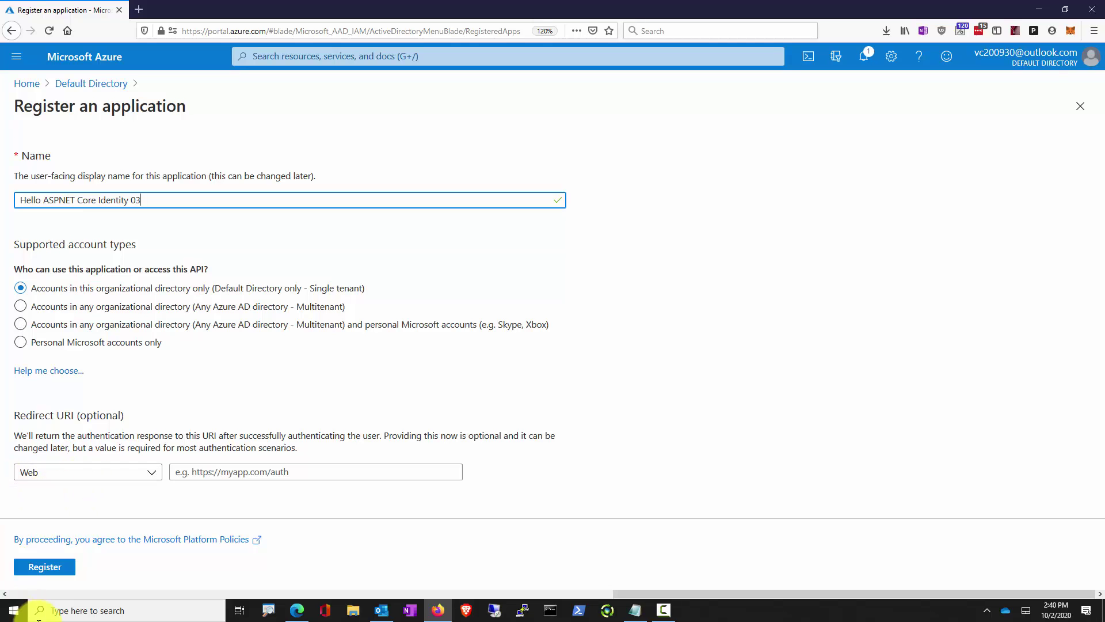
{"action": "left_click", "coordinate": [50, 567]}
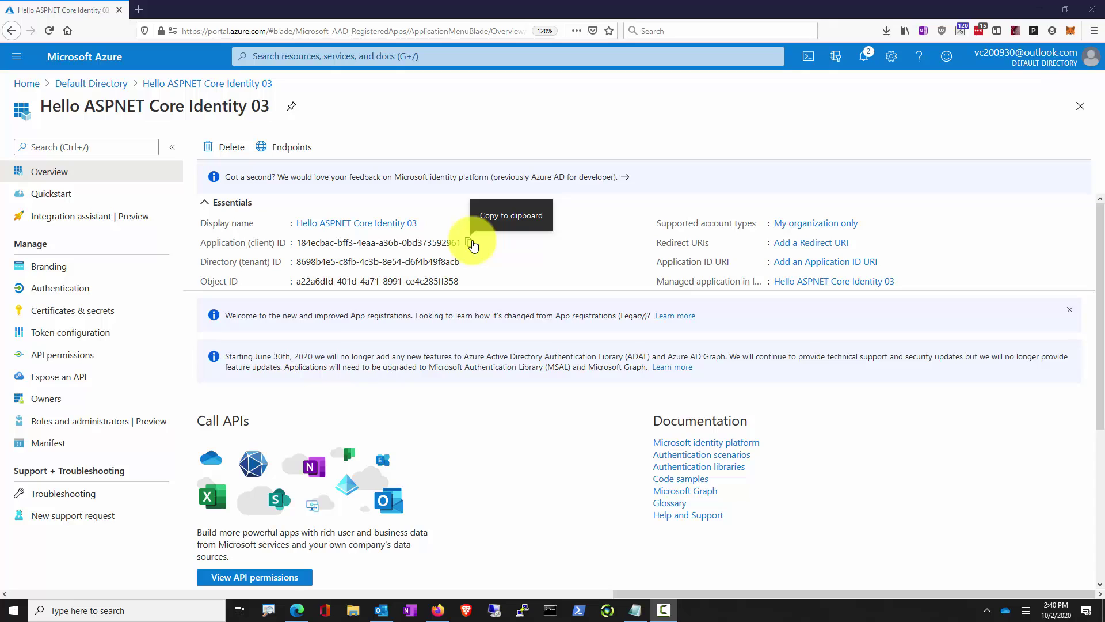
{"action": "left_click", "coordinate": [472, 244]}
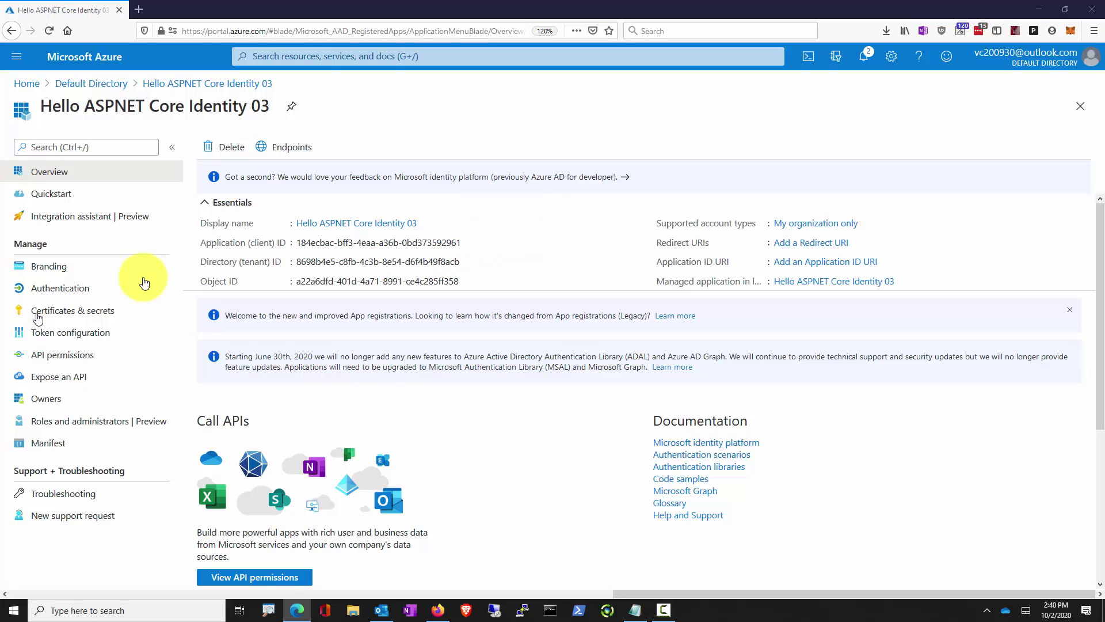
{"action": "left_click", "coordinate": [105, 297]}
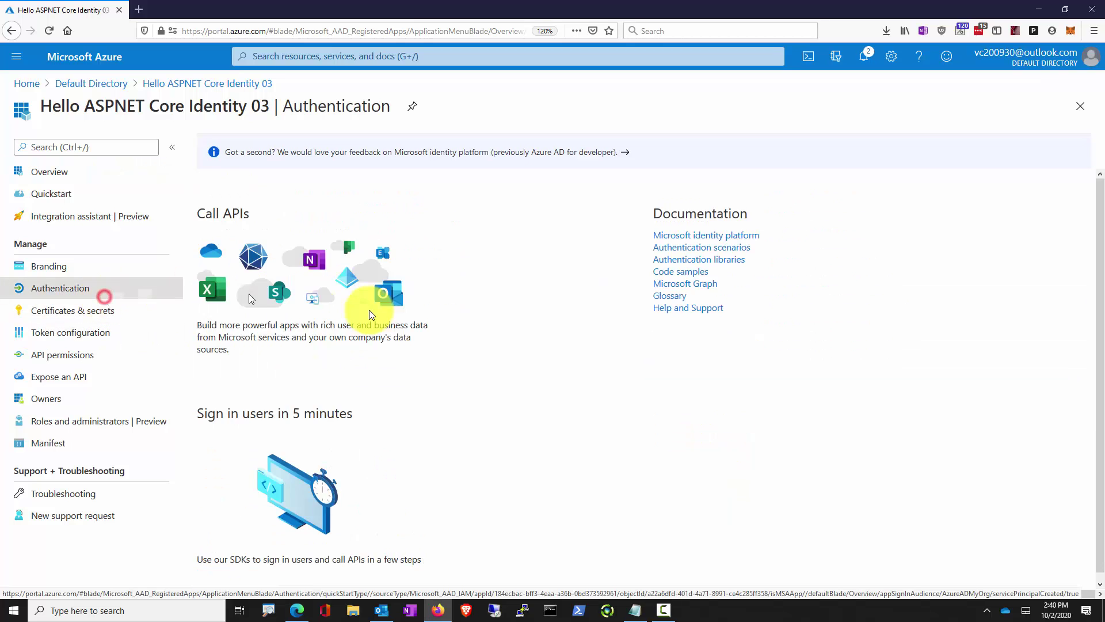
{"action": "left_click", "coordinate": [259, 248]}
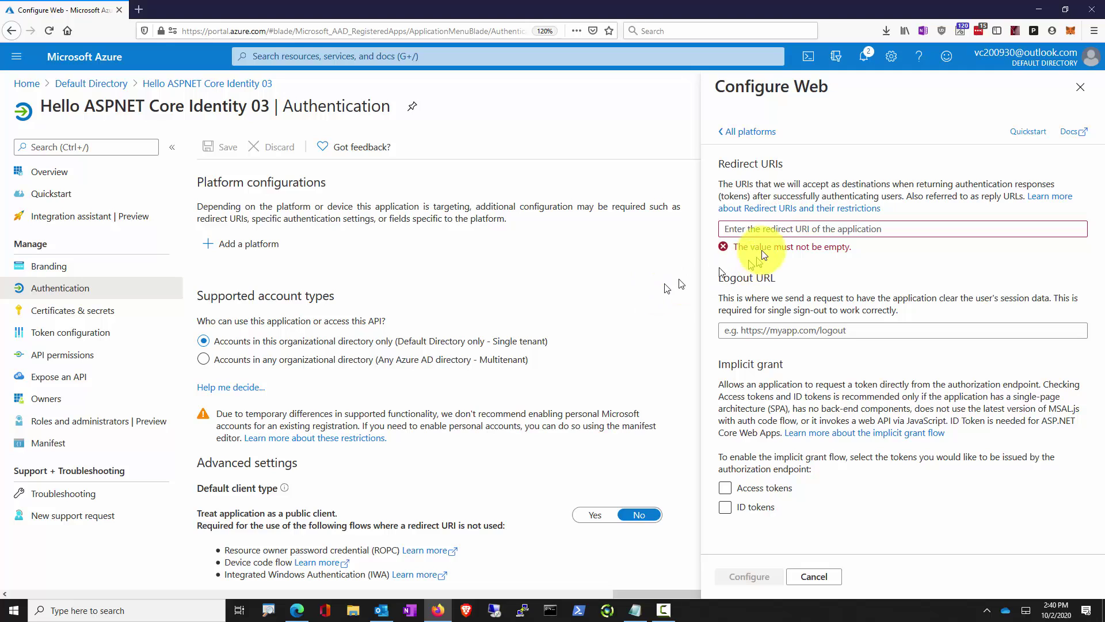
{"action": "left_click", "coordinate": [748, 229]}
{"action": "key", "text": "ctrl+v"}
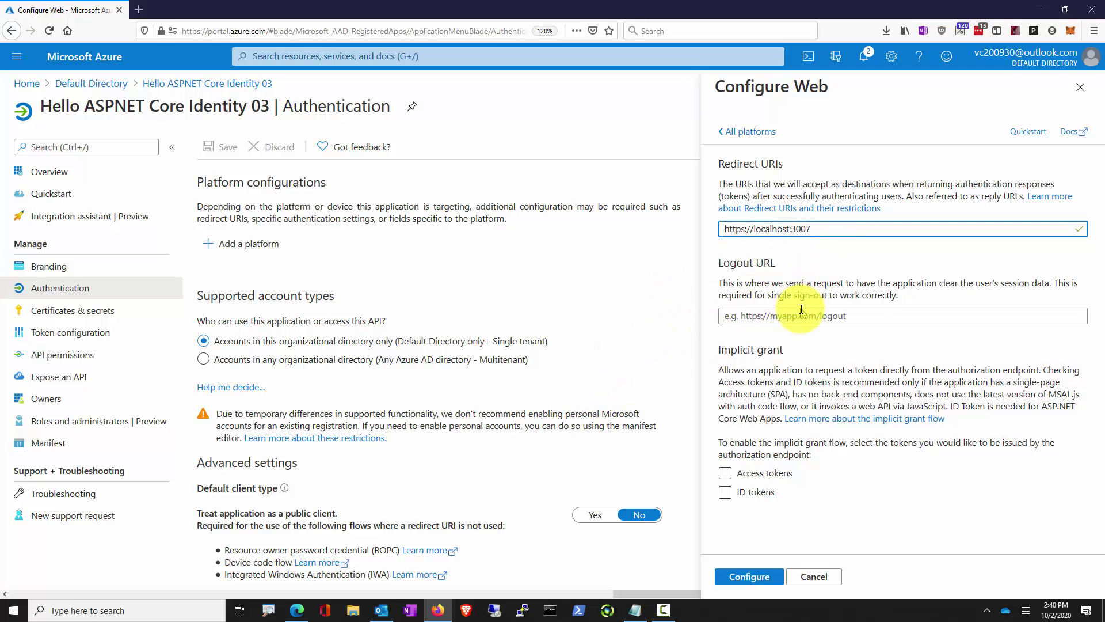
{"action": "key", "text": "alt+Tab"}
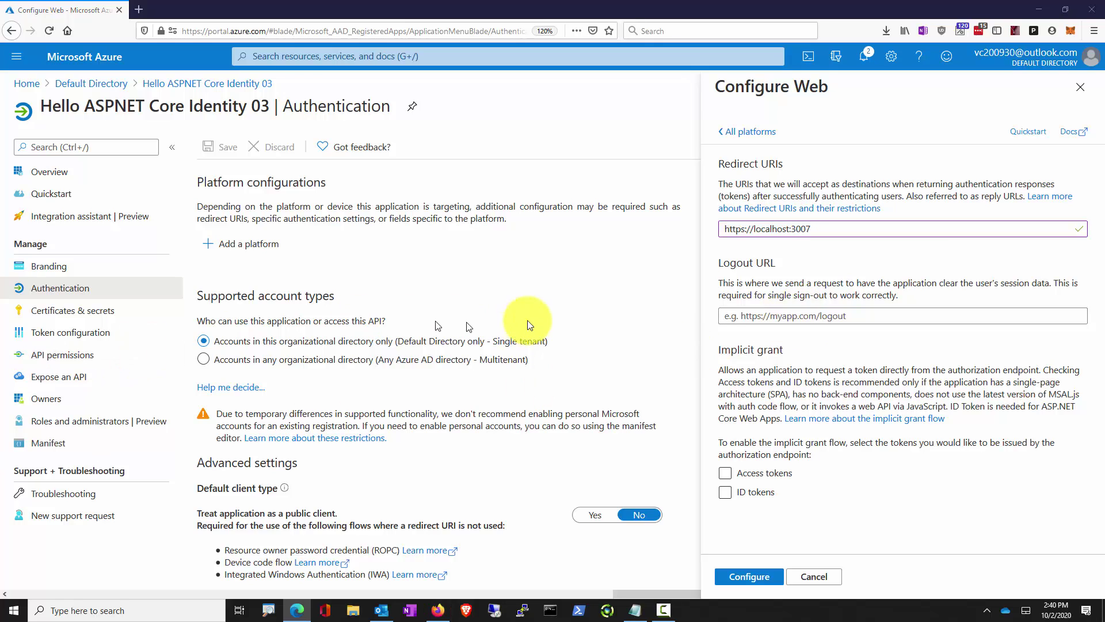
{"action": "left_click", "coordinate": [730, 473]}
{"action": "left_click", "coordinate": [742, 493]}
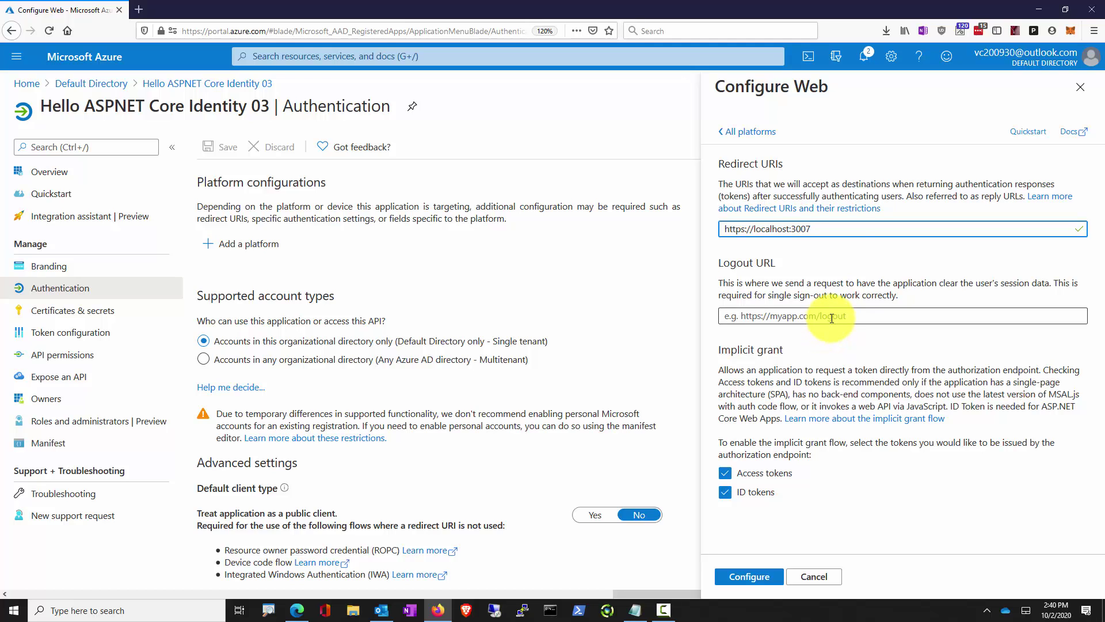
{"action": "left_click", "coordinate": [851, 229]}
{"action": "key", "text": "ctrl+v"}
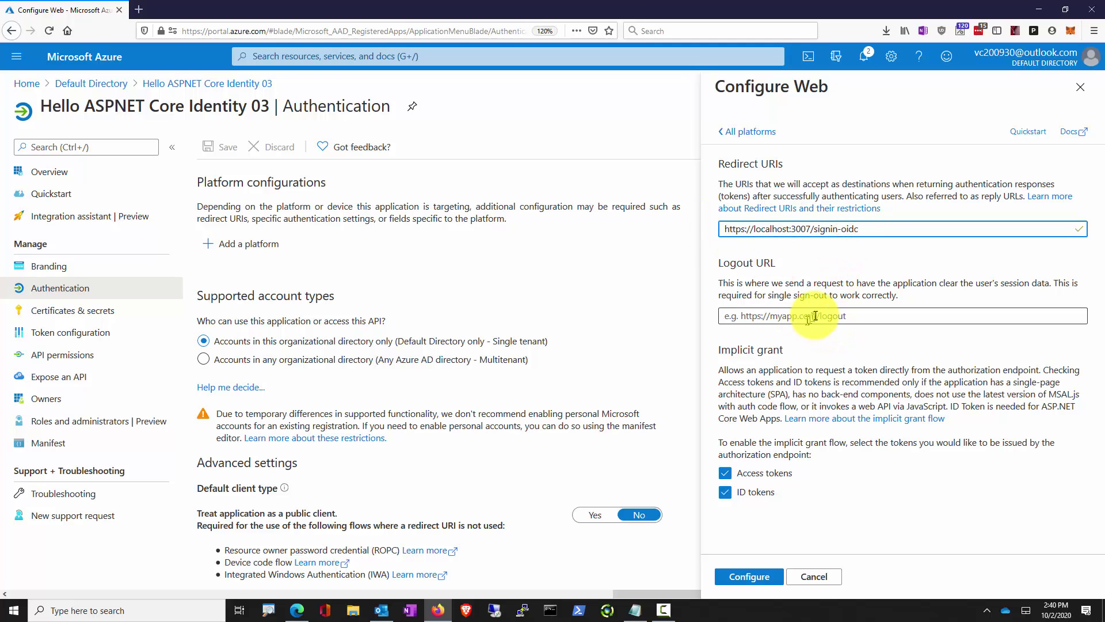
{"action": "left_click", "coordinate": [815, 316]}
{"action": "key", "text": "ctrl+v"}
{"action": "left_click", "coordinate": [836, 311]}
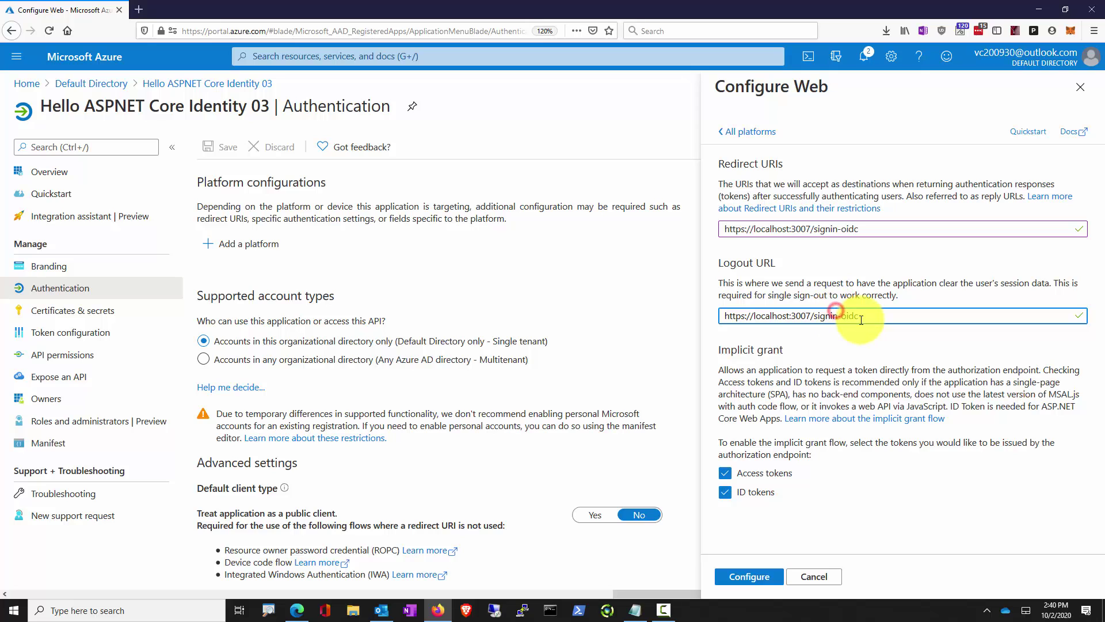
{"action": "key", "text": "BackSpace"}
{"action": "key", "text": "BackSpace"}
{"action": "type", "text": "out"}
{"action": "left_click", "coordinate": [754, 577]}
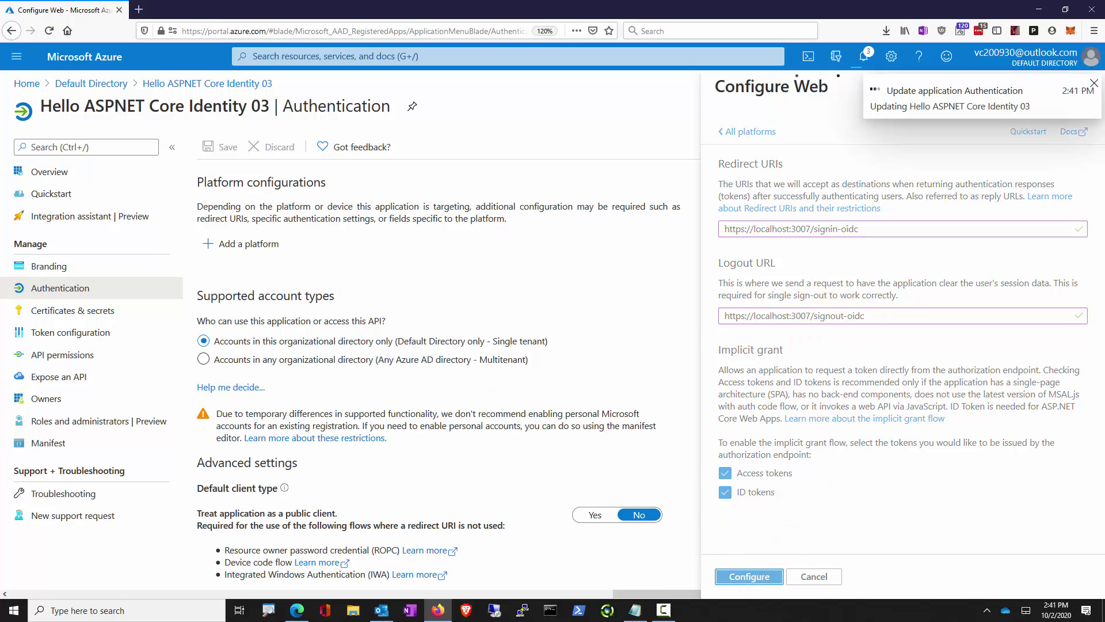
{"action": "scroll", "coordinate": [220, 294], "scroll_direction": "down", "scroll_amount": 2}
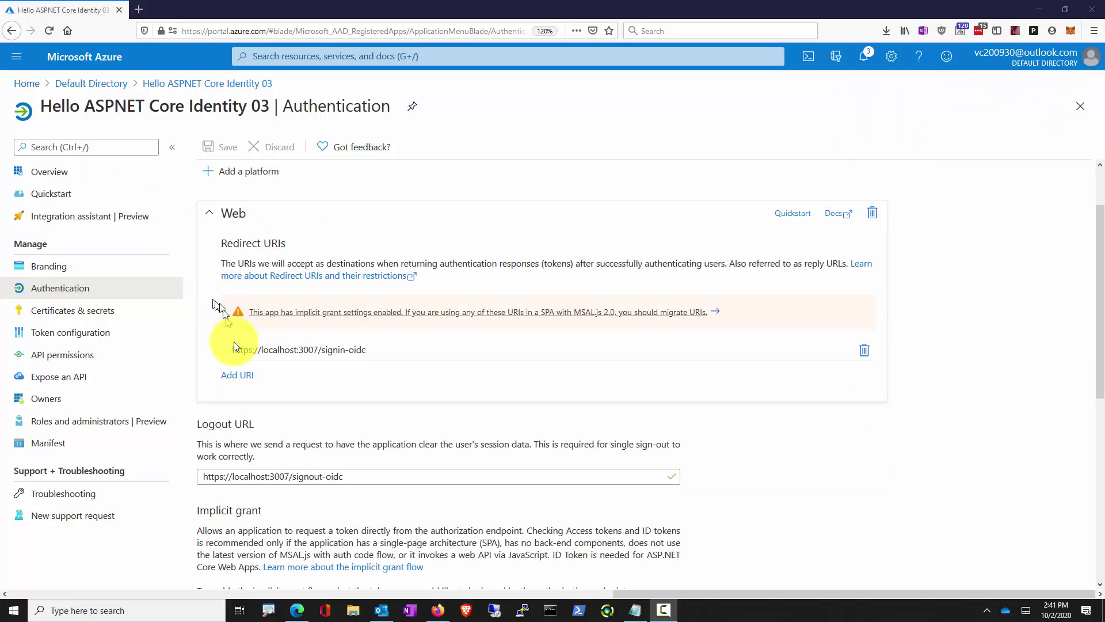
{"action": "left_click", "coordinate": [235, 374]}
{"action": "left_click", "coordinate": [314, 372]}
{"action": "key", "text": "ctrl+v"}
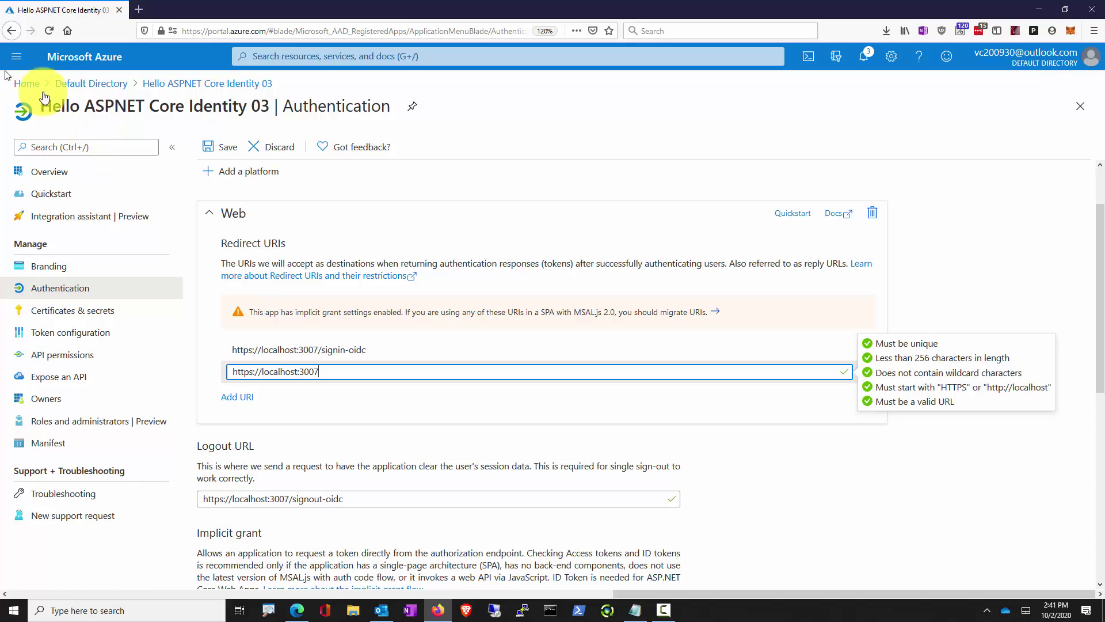
{"action": "left_click", "coordinate": [209, 151]}
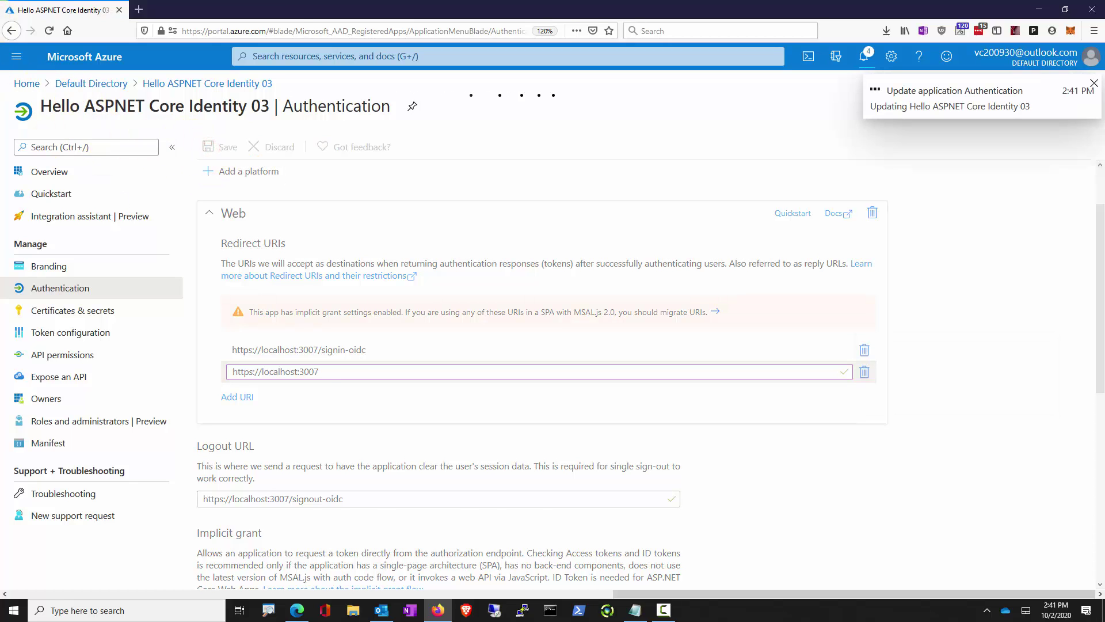
{"action": "key", "text": "alt+Tab"}
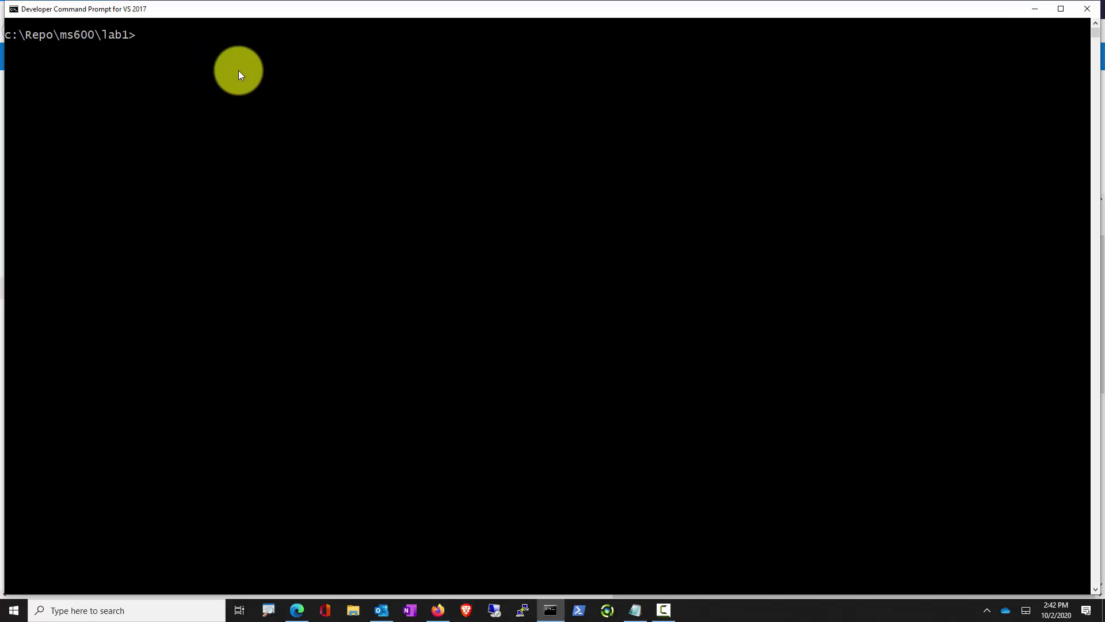
Create and enter the SingleOrgGuests folder, then run dotnet new mvc --auth SingleOrg
{"action": "key", "text": "ctrl+v"}
{"action": "key", "text": "Return"}
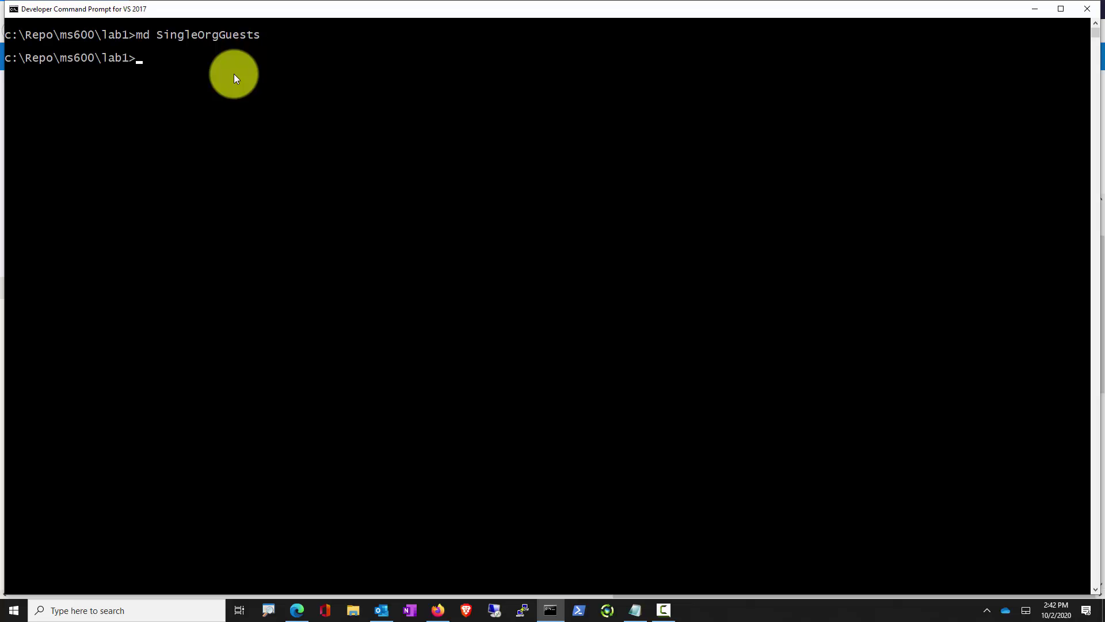
{"action": "type", "text": "cd SingleOrgGuests"}
{"action": "key", "text": "Return"}
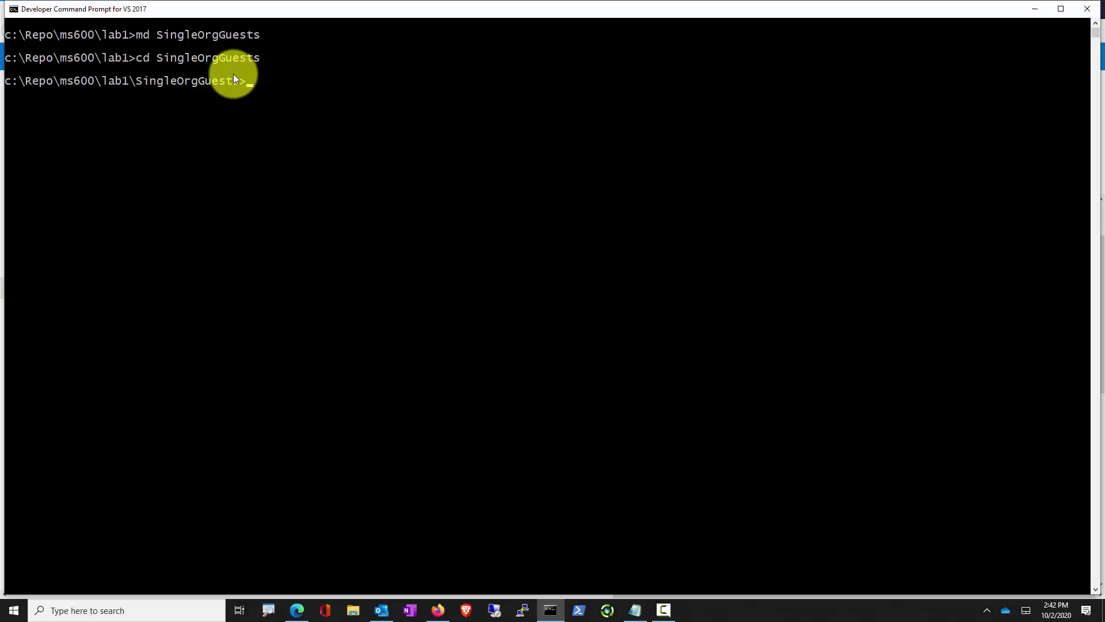
{"action": "key", "text": "alt+Tab"}
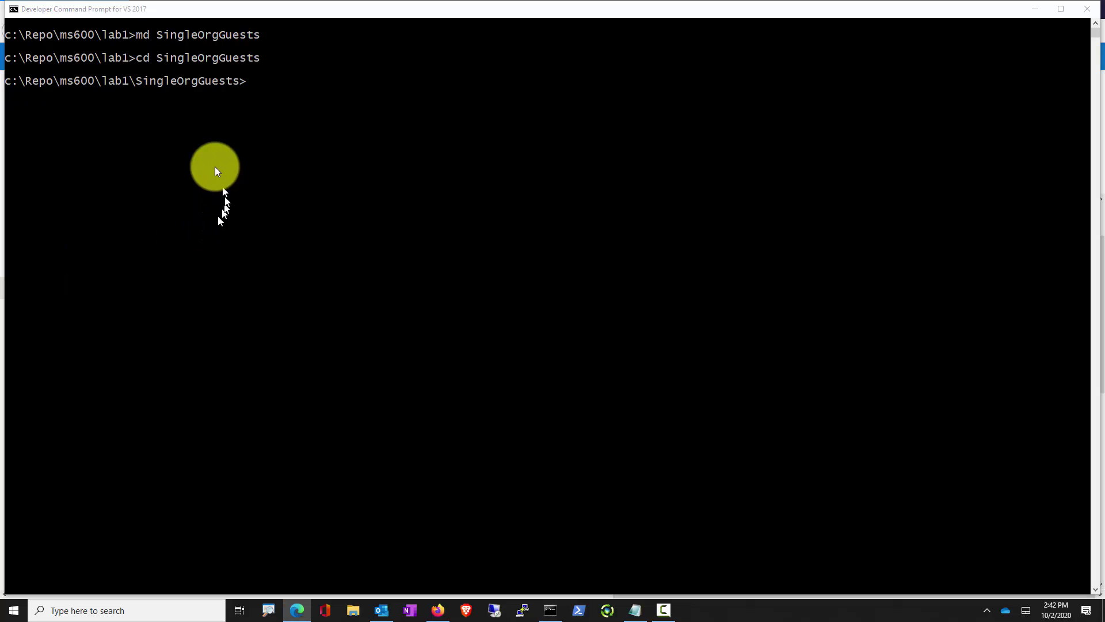
{"action": "left_click", "coordinate": [217, 171]}
{"action": "type", "text": "dotnet new mvc --auth SingleOrg"}
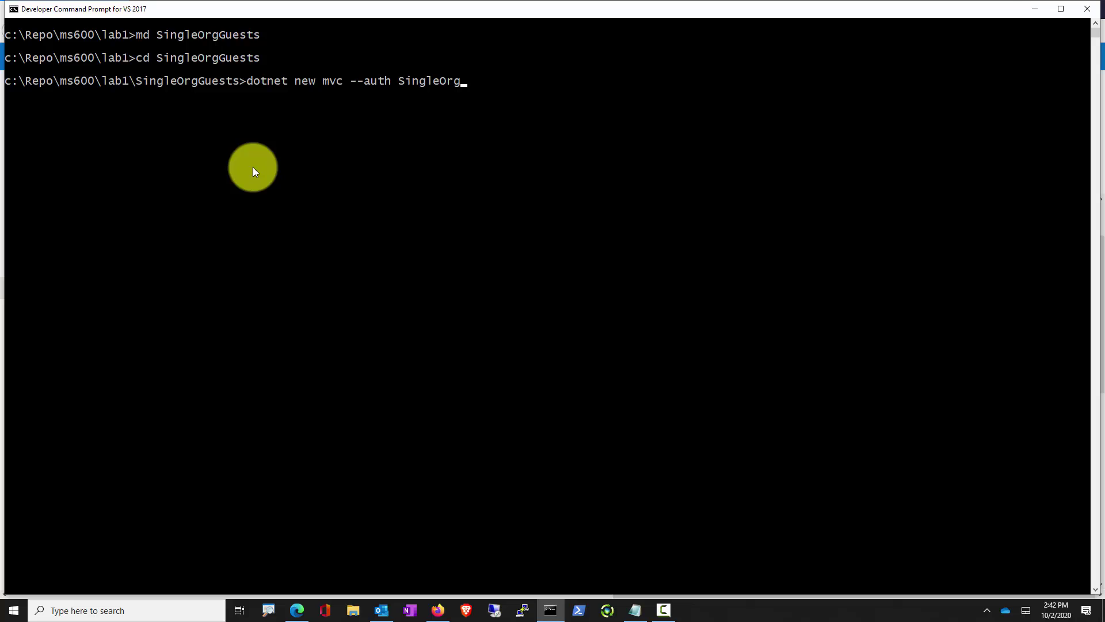
{"action": "key", "text": "Return"}
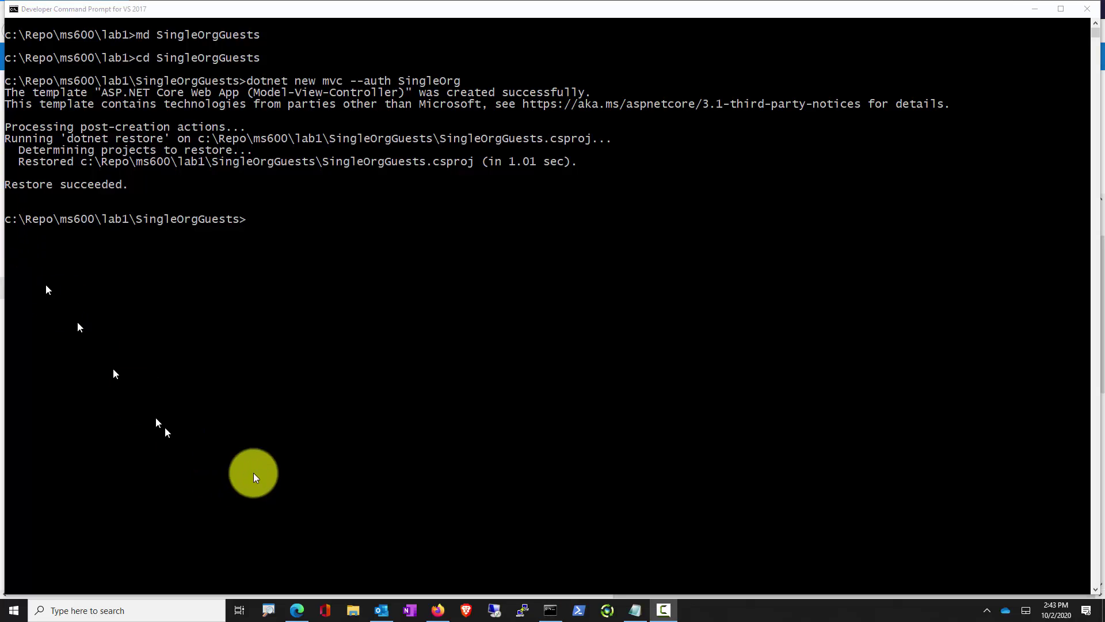
List the generated project files with dir and open the folder with code
{"action": "left_click", "coordinate": [311, 327]}
{"action": "type", "text": "xs"}
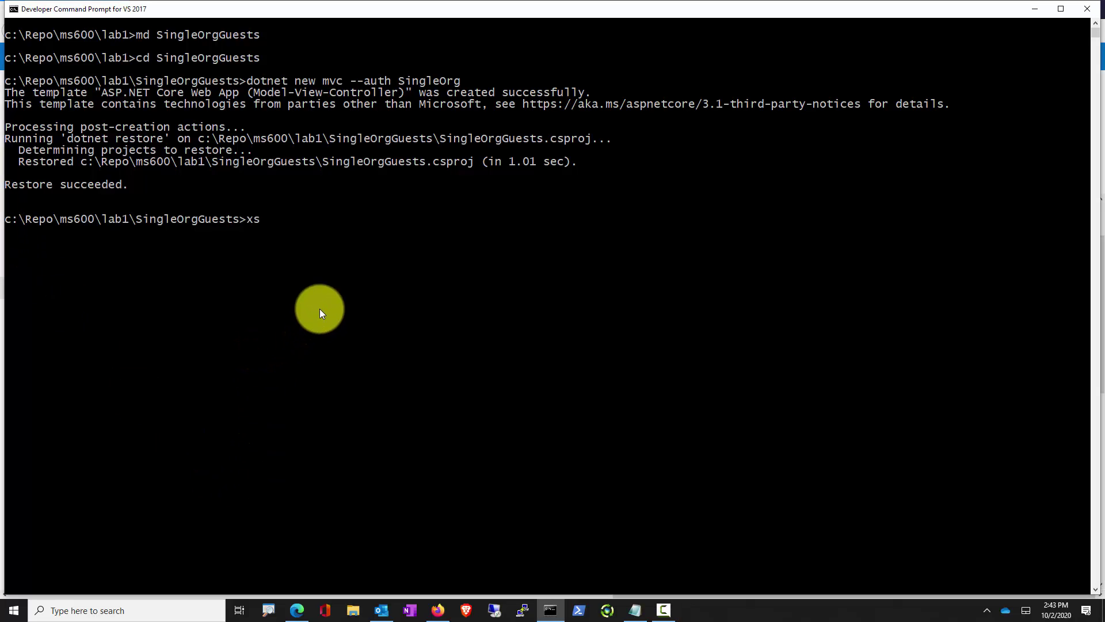
{"action": "key", "text": "BackSpace"}
{"action": "key", "text": "BackSpace"}
{"action": "type", "text": "dir"}
{"action": "key", "text": "Return"}
{"action": "type", "text": "code ."}
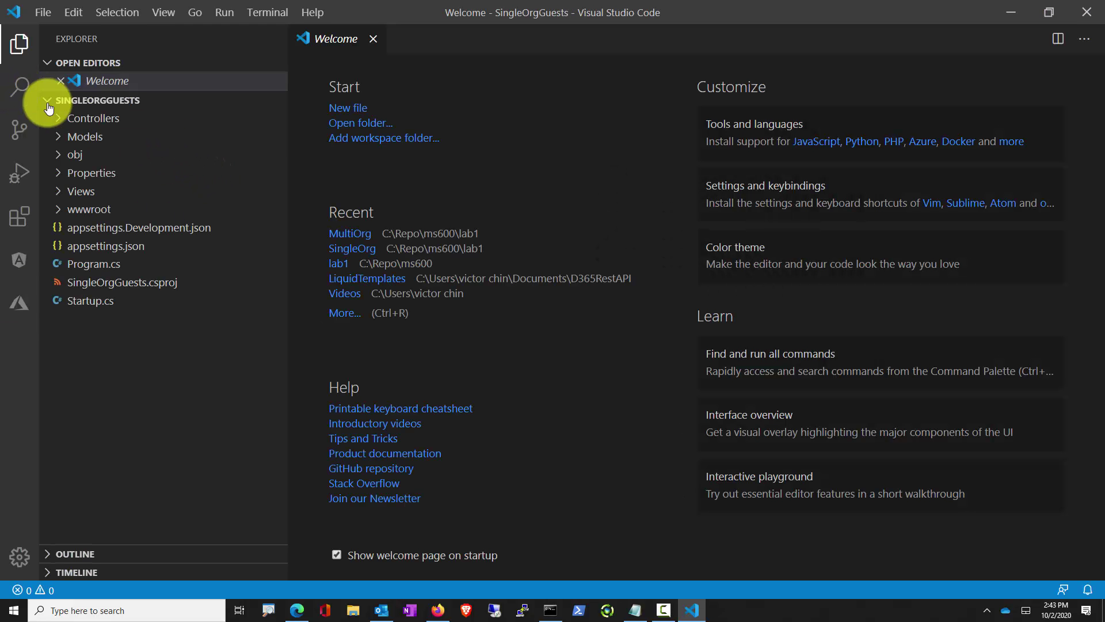
Open appsettings.json and show the Azure app overview to fill Domain, TenantId and ClientId
{"action": "left_click", "coordinate": [92, 245]}
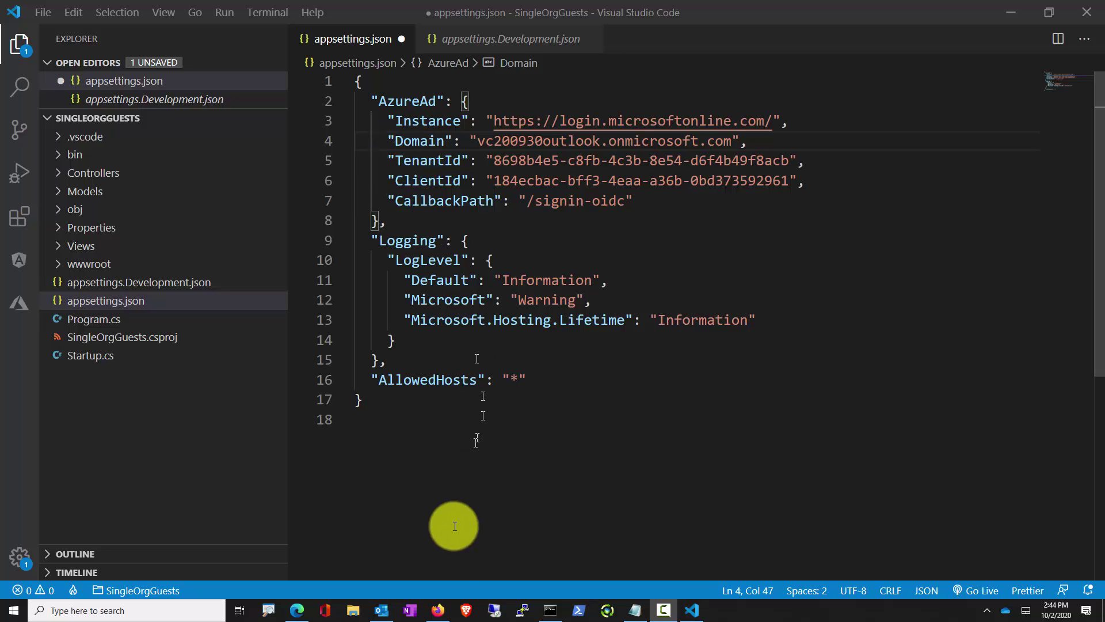
{"action": "left_click", "coordinate": [437, 609]}
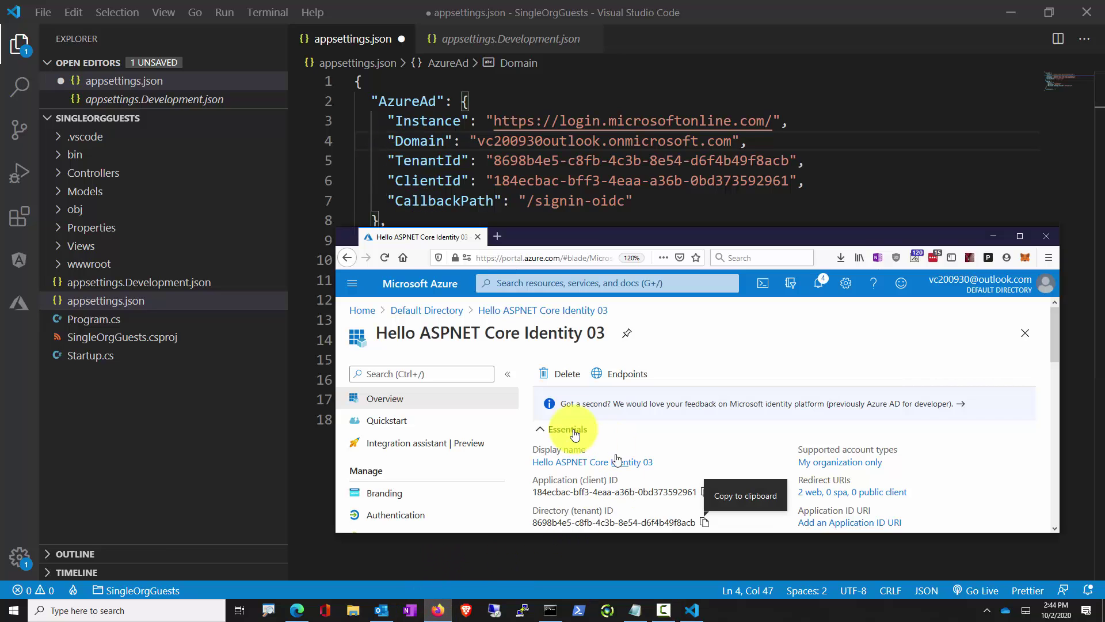
{"action": "scroll", "coordinate": [562, 443], "scroll_direction": "down", "scroll_amount": 1}
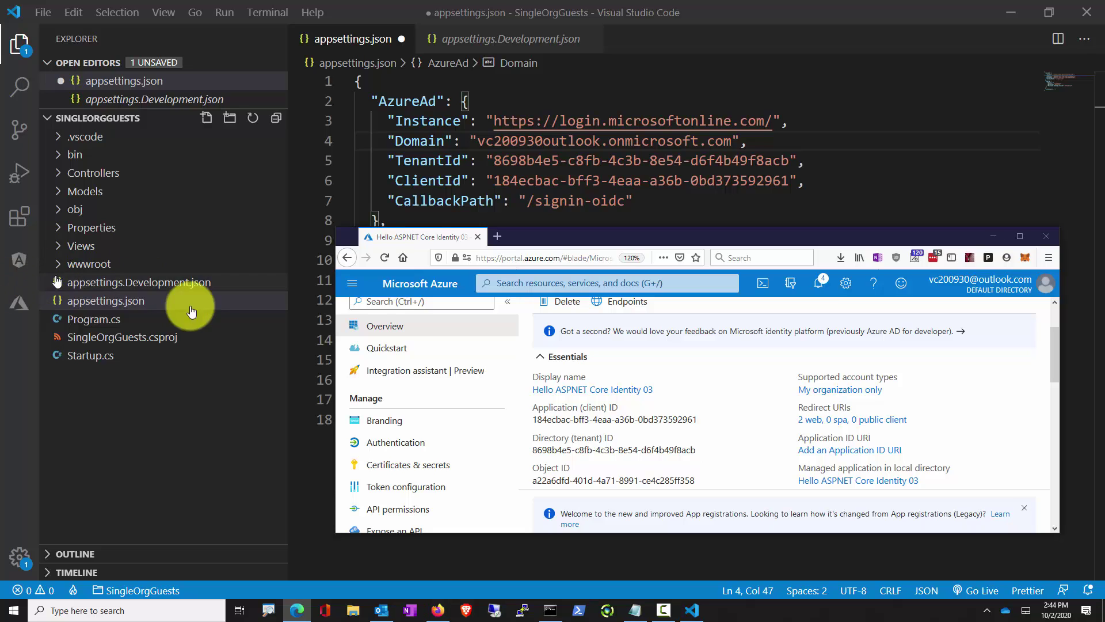
Paste the User.Identity.IsAuthenticated claims table into Views/Home/Index.cshtml and save it
{"action": "left_click", "coordinate": [60, 245]}
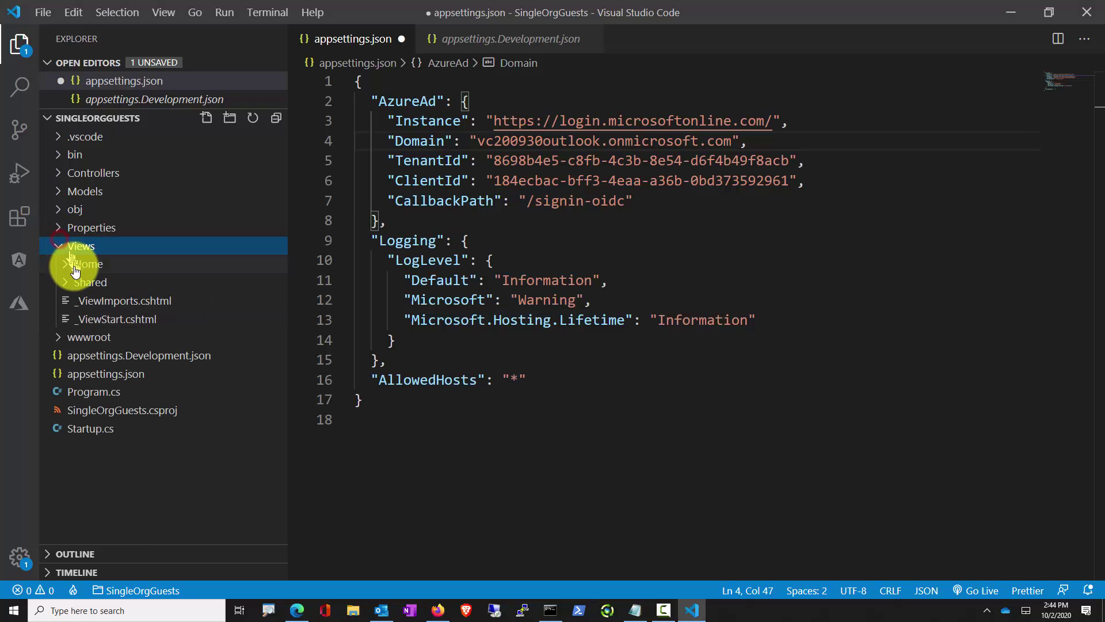
{"action": "left_click", "coordinate": [81, 264]}
{"action": "left_click", "coordinate": [107, 285]}
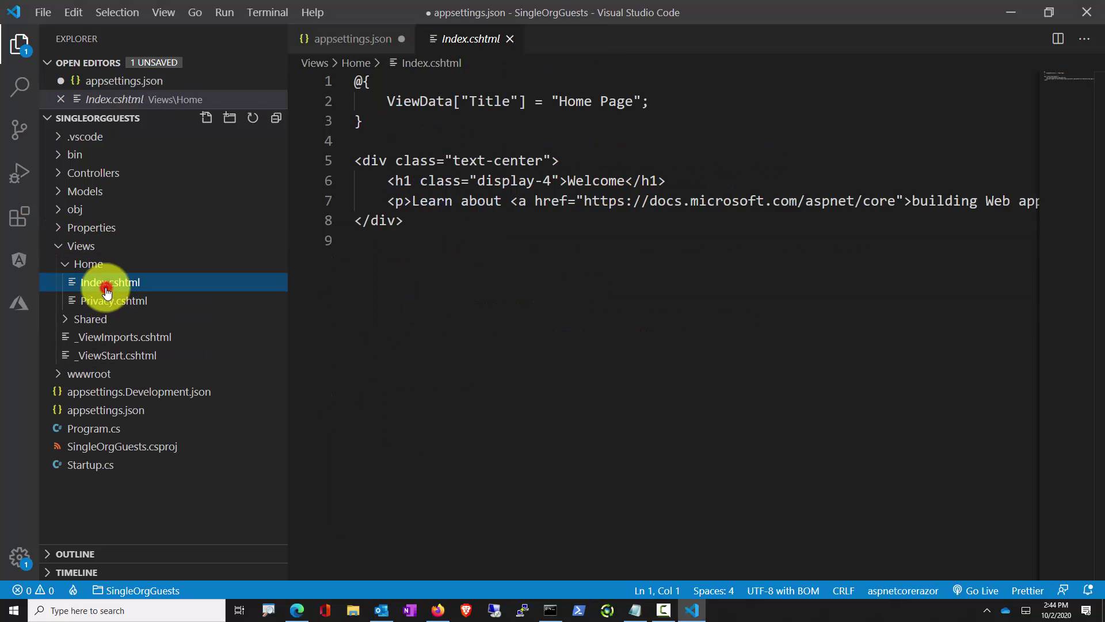
{"action": "left_click", "coordinate": [482, 300]}
{"action": "key", "text": "ctrl+v"}
{"action": "key", "text": "ctrl+s"}
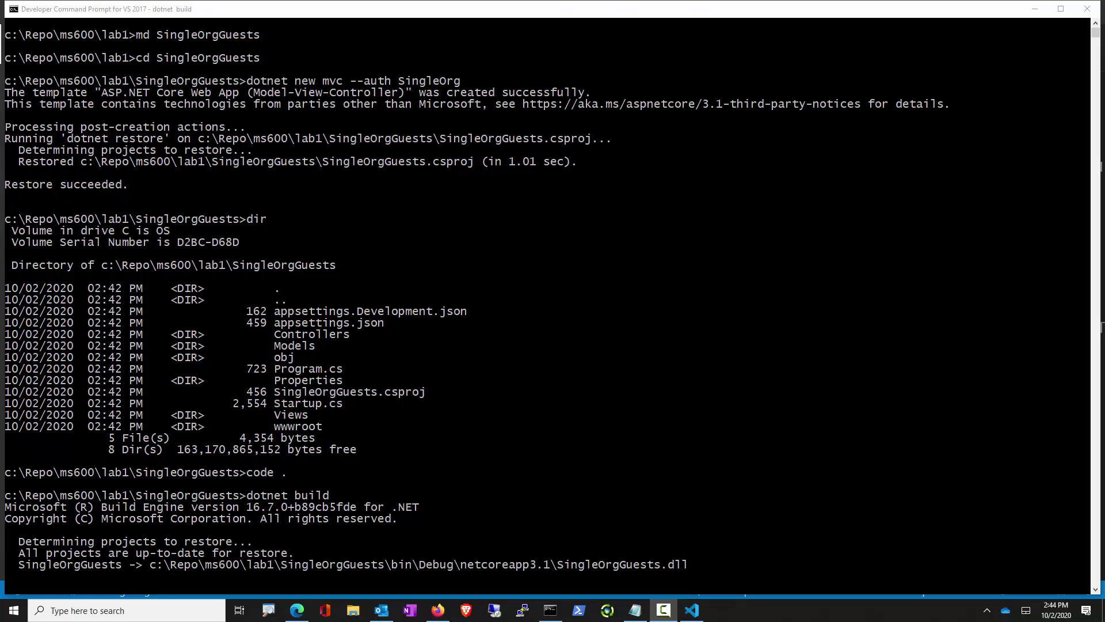
Start the rebuilt web app with dotnet run in the Developer Command Prompt
{"action": "type", "text": "dotnet run"}
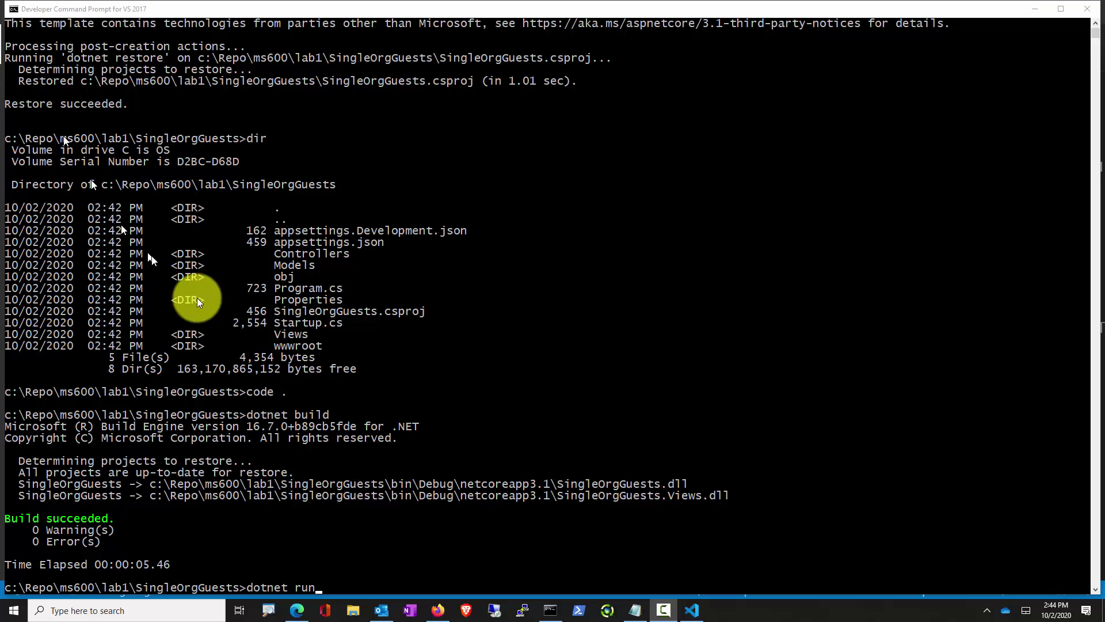
{"action": "left_click", "coordinate": [214, 311]}
{"action": "key", "text": "Return"}
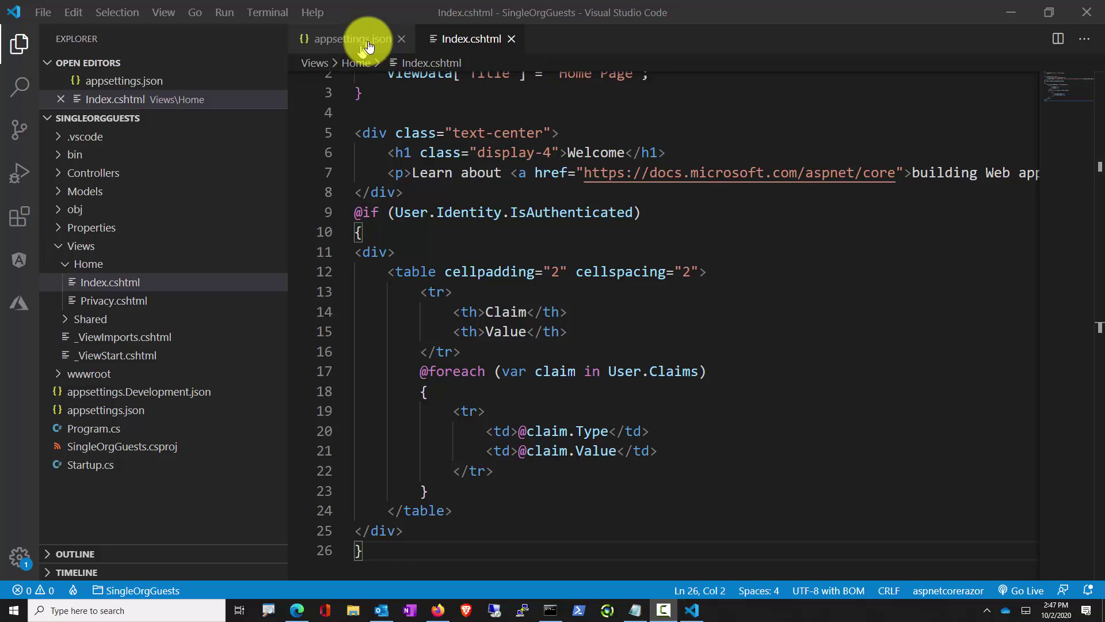
{"action": "mouse_move", "coordinate": [382, 28]}
{"action": "left_mouse_down"}
{"action": "mouse_move", "coordinate": [414, 45]}
{"action": "mouse_move", "coordinate": [428, 32]}
{"action": "left_mouse_up"}
{"action": "left_click", "coordinate": [550, 610]}
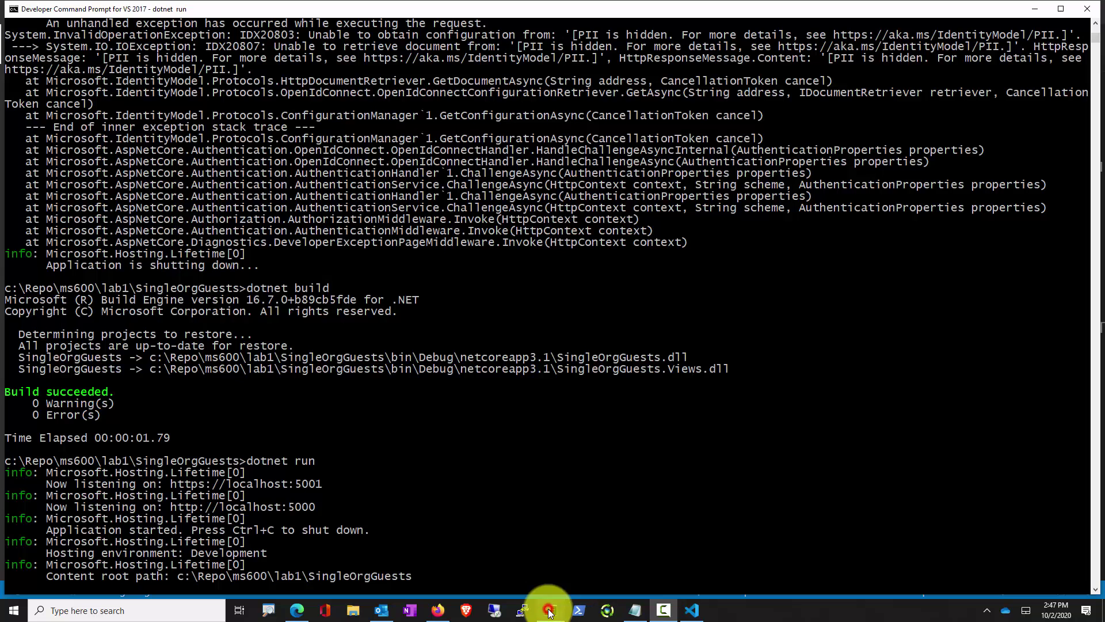
{"action": "scroll", "coordinate": [433, 509], "scroll_direction": "down", "scroll_amount": 1}
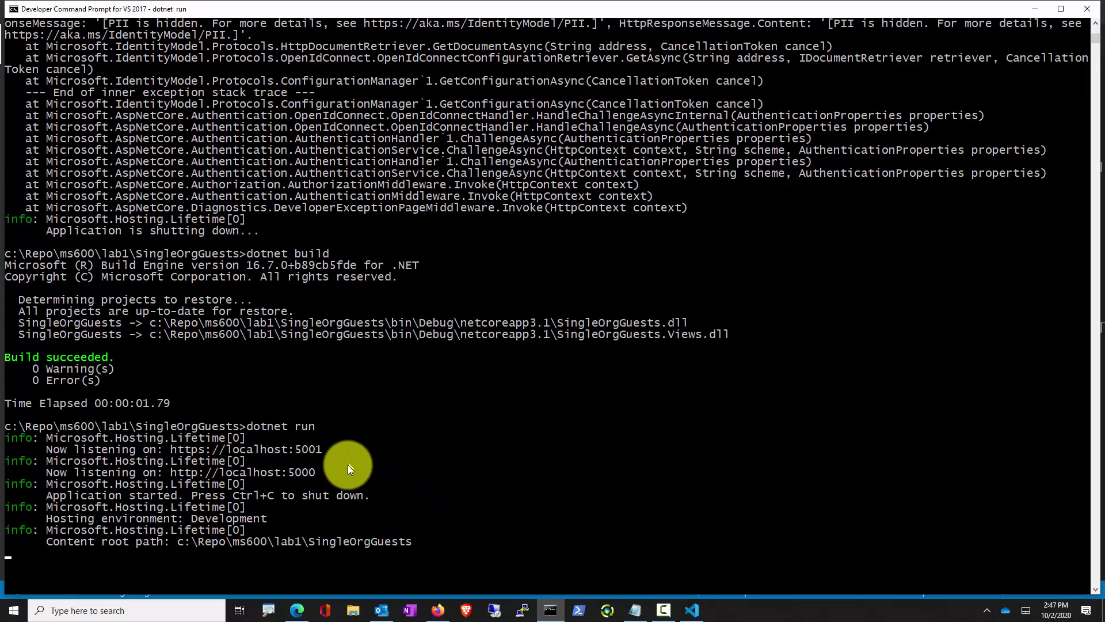
{"action": "left_click_drag", "start_coordinate": [329, 447], "coordinate": [174, 454]}
{"action": "right_click", "coordinate": [175, 454]}
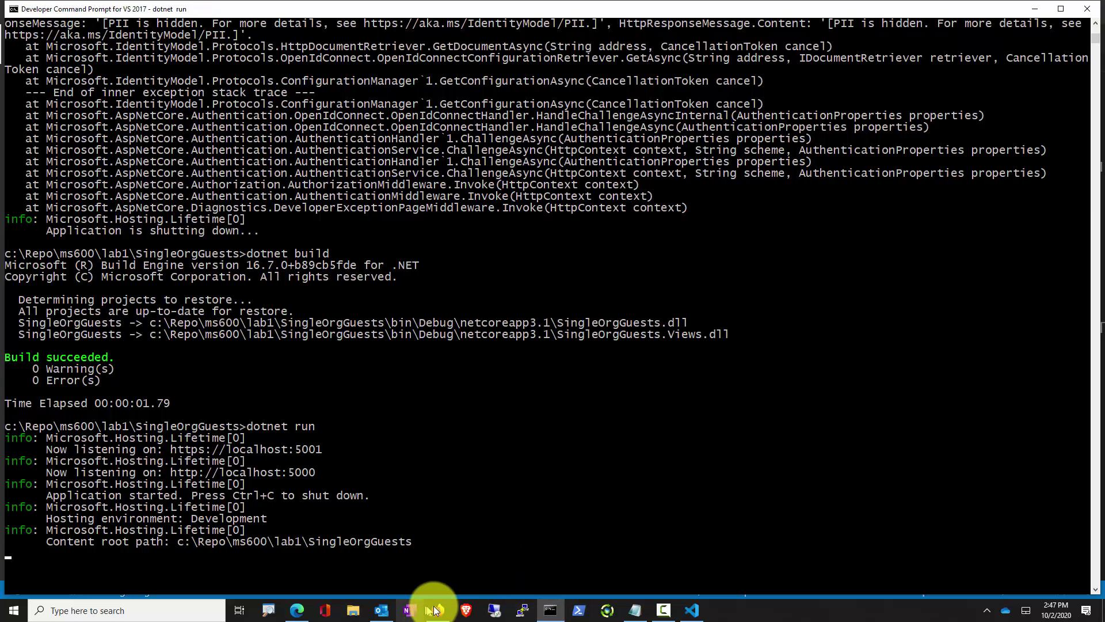
{"action": "left_click", "coordinate": [437, 610]}
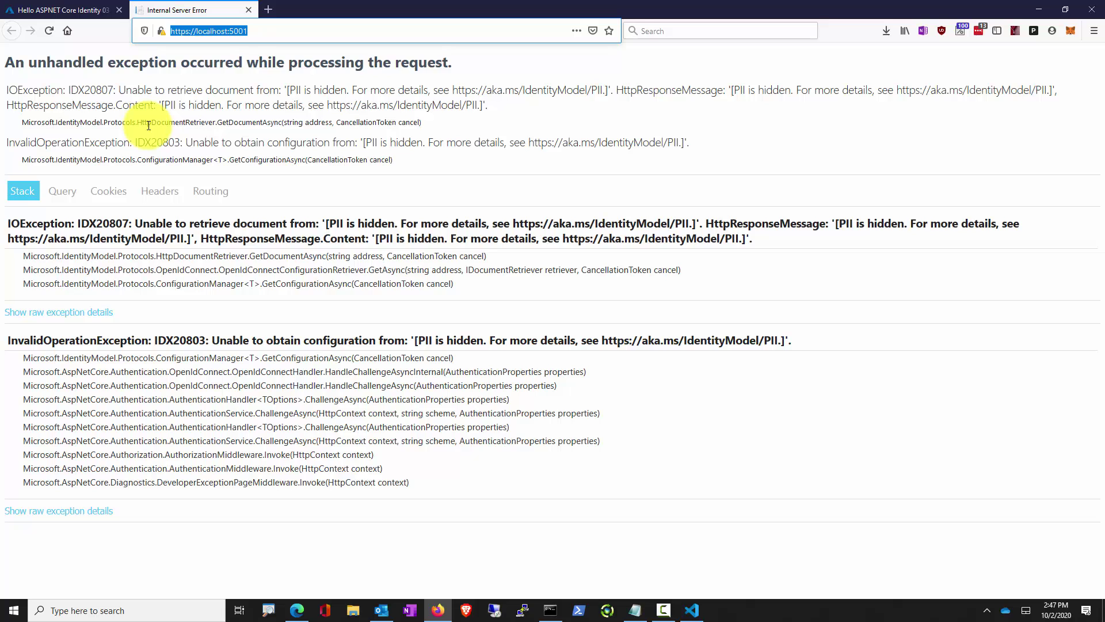
{"action": "key", "text": "ctrl+shift+p"}
{"action": "key", "text": "ctrl+v"}
{"action": "key", "text": "Return"}
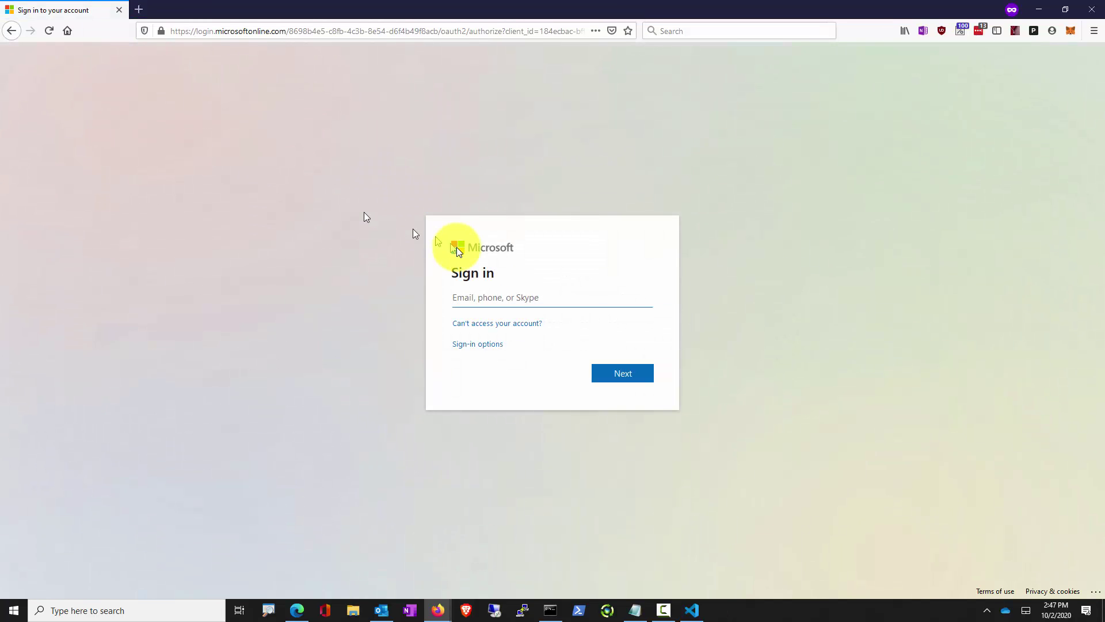
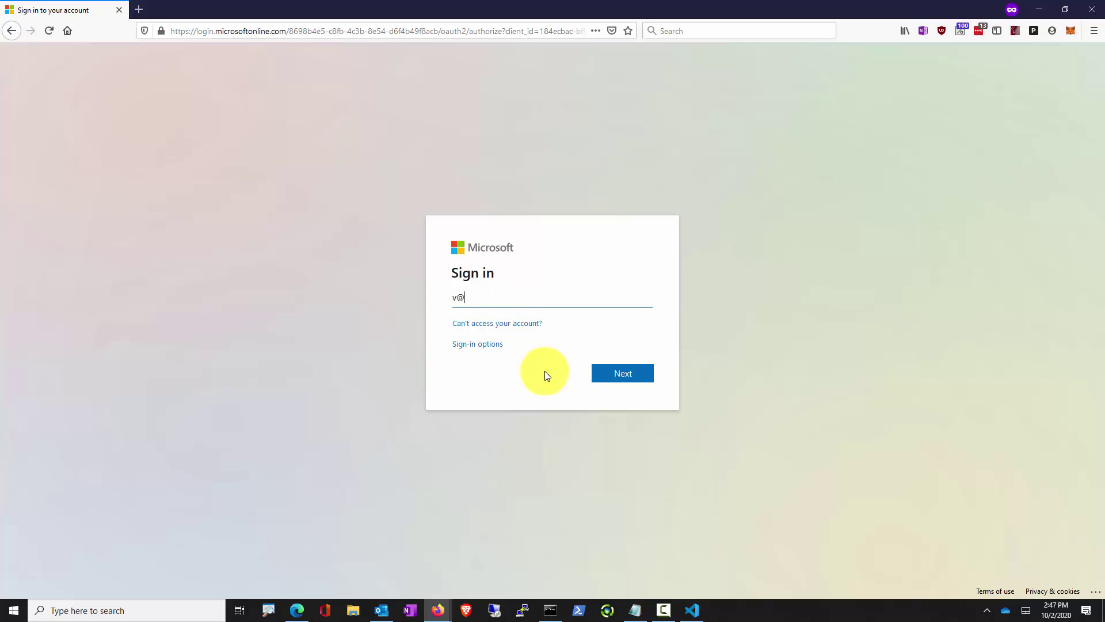
Sign in with the guest account's e-mail address and password, correcting a mistyped password
{"action": "key", "text": "Return"}
{"action": "type", "text": "•••"}
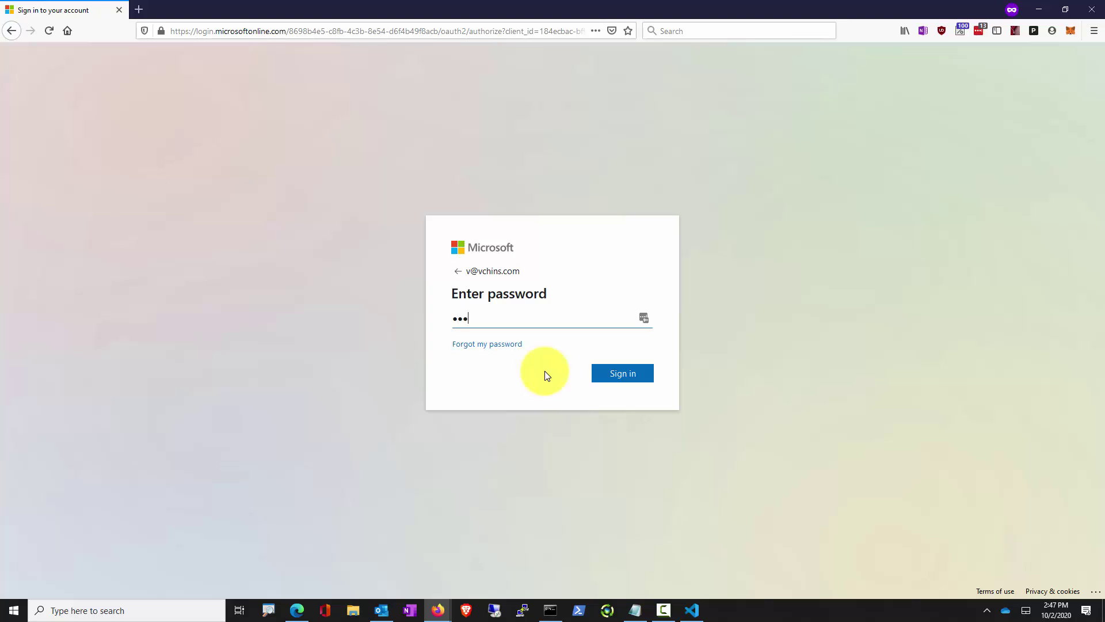
{"action": "type", "text": "•••••"}
{"action": "key", "text": "BackSpace"}
{"action": "key", "text": "BackSpace"}
{"action": "key", "text": "BackSpace"}
{"action": "key", "text": "BackSpace"}
{"action": "key", "text": "BackSpace"}
{"action": "key", "text": "BackSpace"}
{"action": "key", "text": "BackSpace"}
{"action": "key", "text": "BackSpace"}
{"action": "type", "text": "•••••••••••"}
{"action": "key", "text": "Return"}
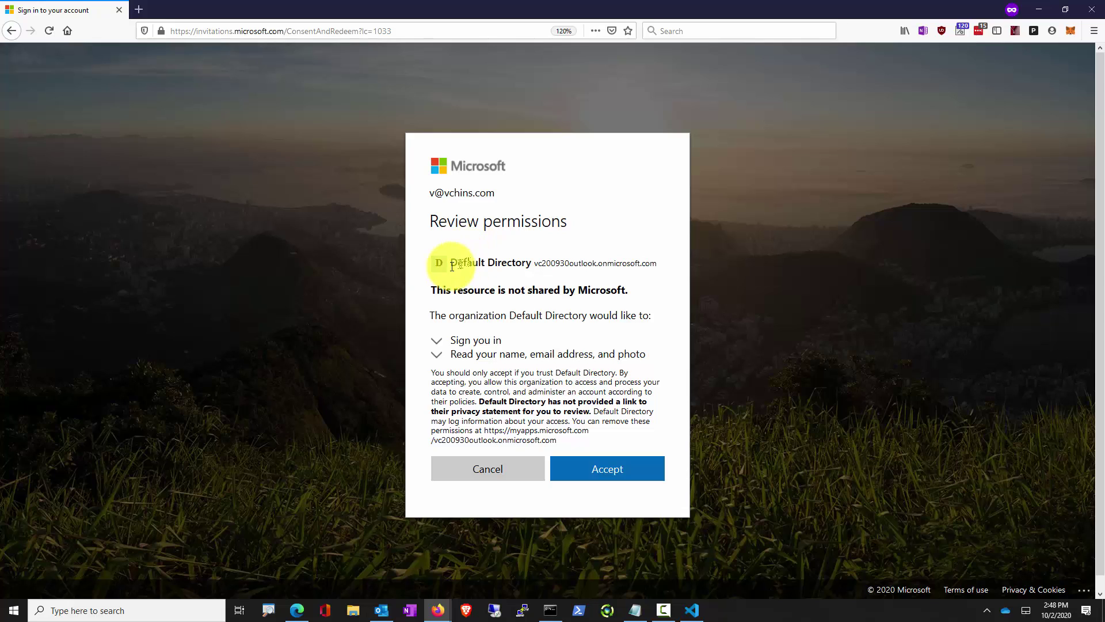
Review Default Directory's requested permissions and accept them for the guest account
{"action": "left_click_drag", "start_coordinate": [449, 263], "coordinate": [647, 272]}
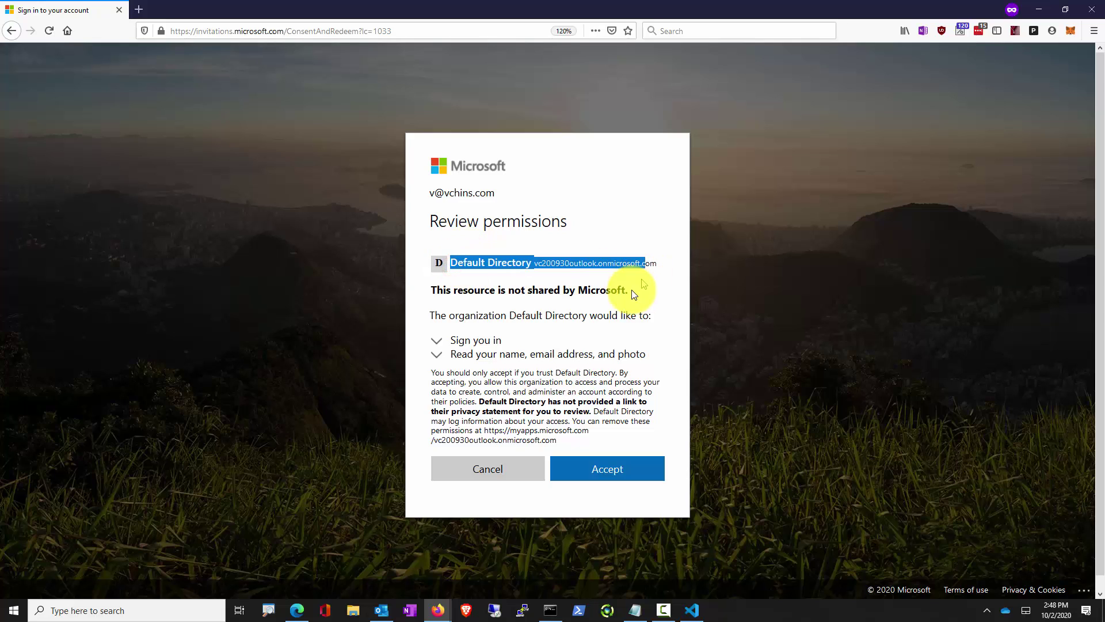
{"action": "left_click", "coordinate": [438, 297]}
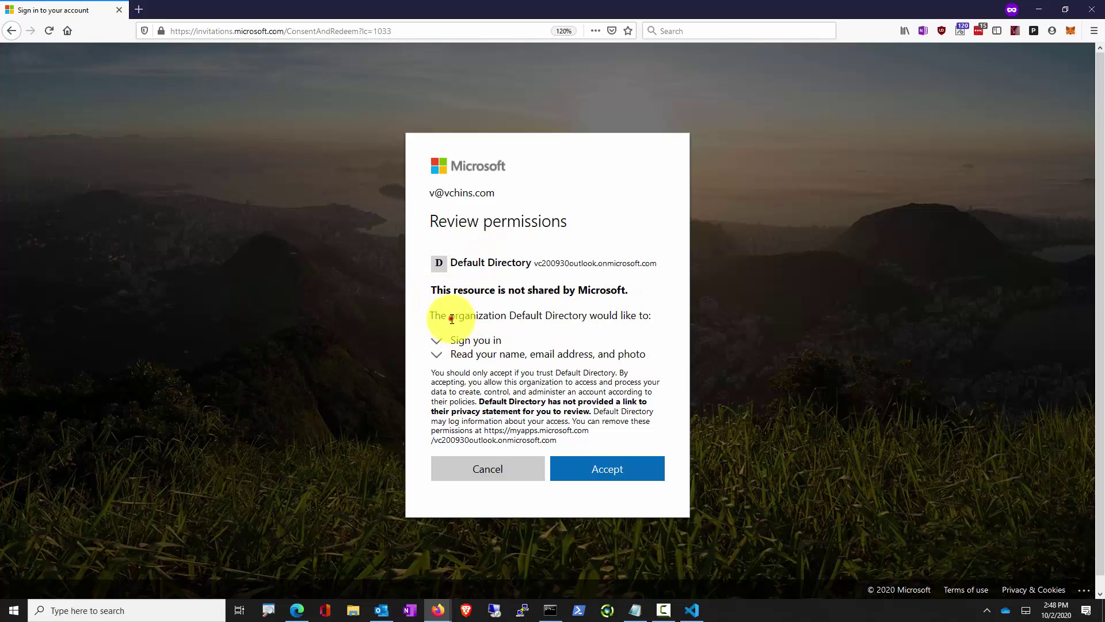
{"action": "left_click_drag", "start_coordinate": [449, 316], "coordinate": [630, 322]}
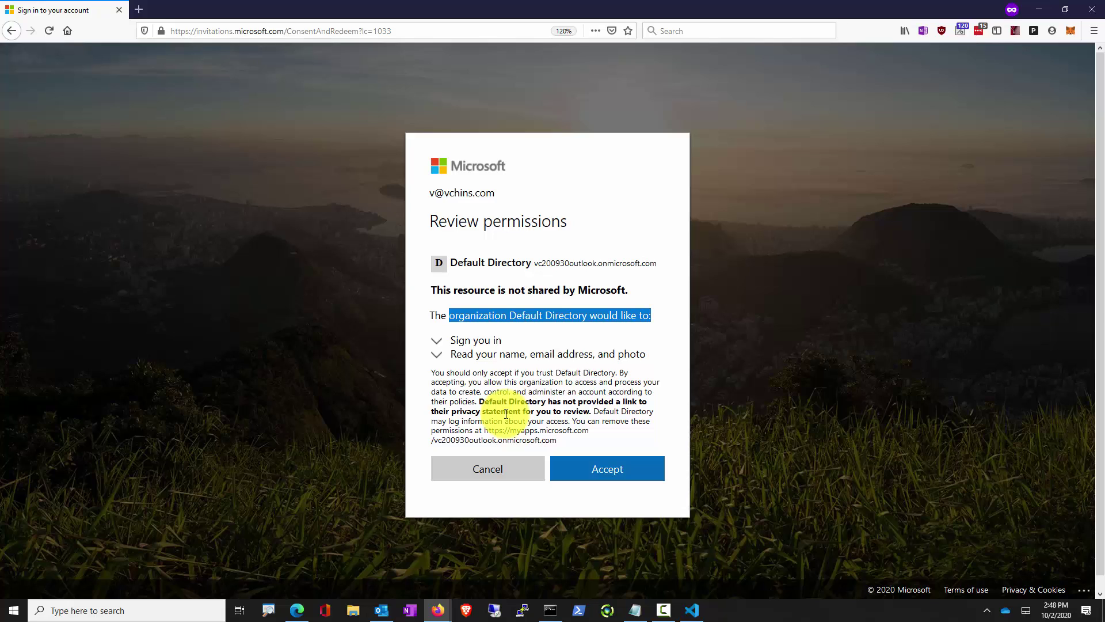
{"action": "left_click", "coordinate": [580, 479]}
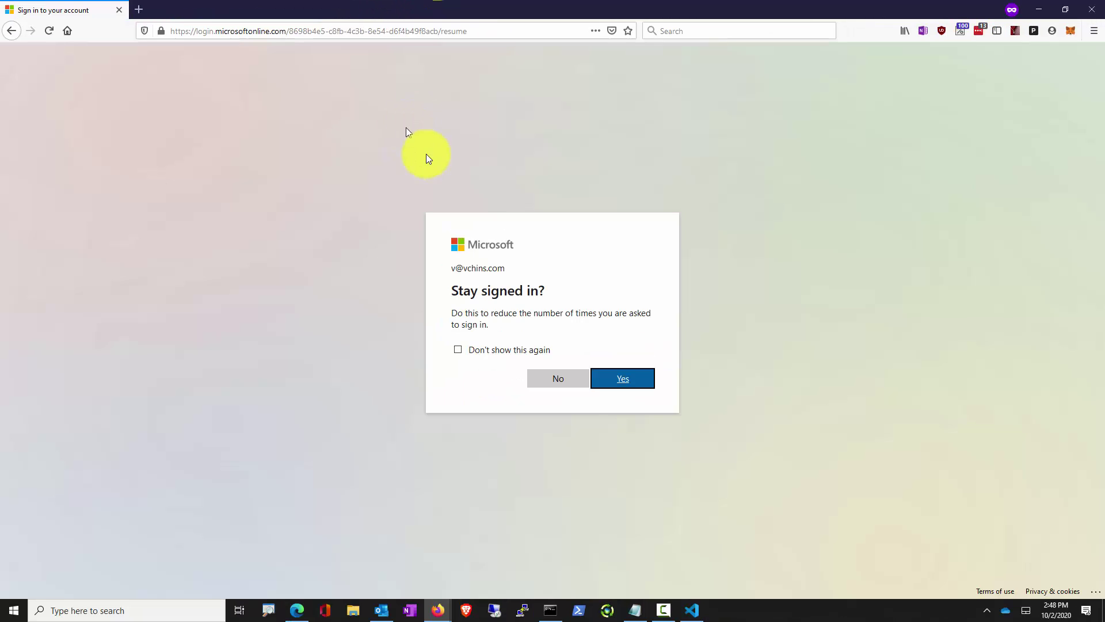
Decline 'Stay signed in' and scroll through the guest's Claim/Value table
{"action": "left_click", "coordinate": [564, 378]}
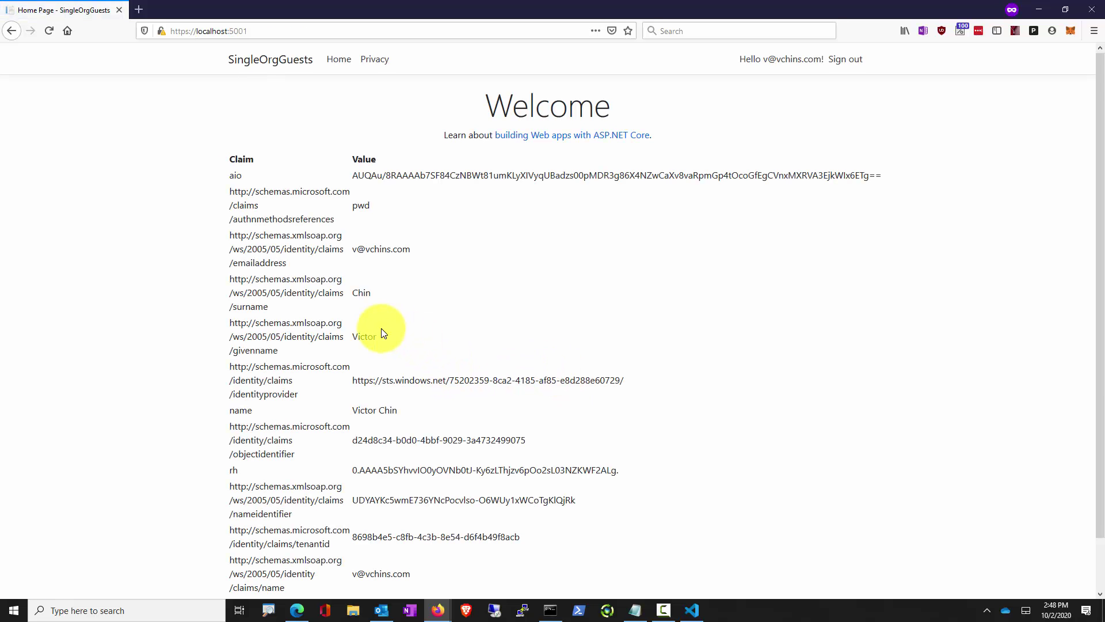
{"action": "scroll", "coordinate": [382, 333], "scroll_direction": "down", "scroll_amount": 2}
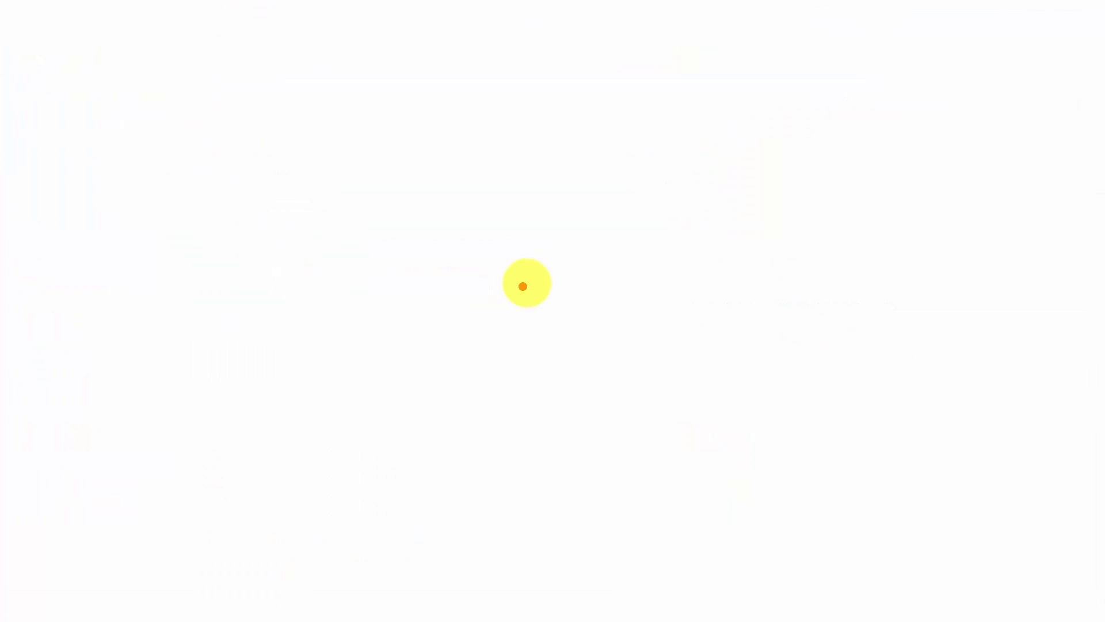
Draw a large box split by a horizontal line, with two small boxes at the top
{"action": "left_click_drag", "start_coordinate": [331, 66], "coordinate": [760, 592]}
{"action": "left_click_drag", "start_coordinate": [198, 232], "coordinate": [782, 232]}
{"action": "left_click_drag", "start_coordinate": [371, 101], "coordinate": [449, 213]}
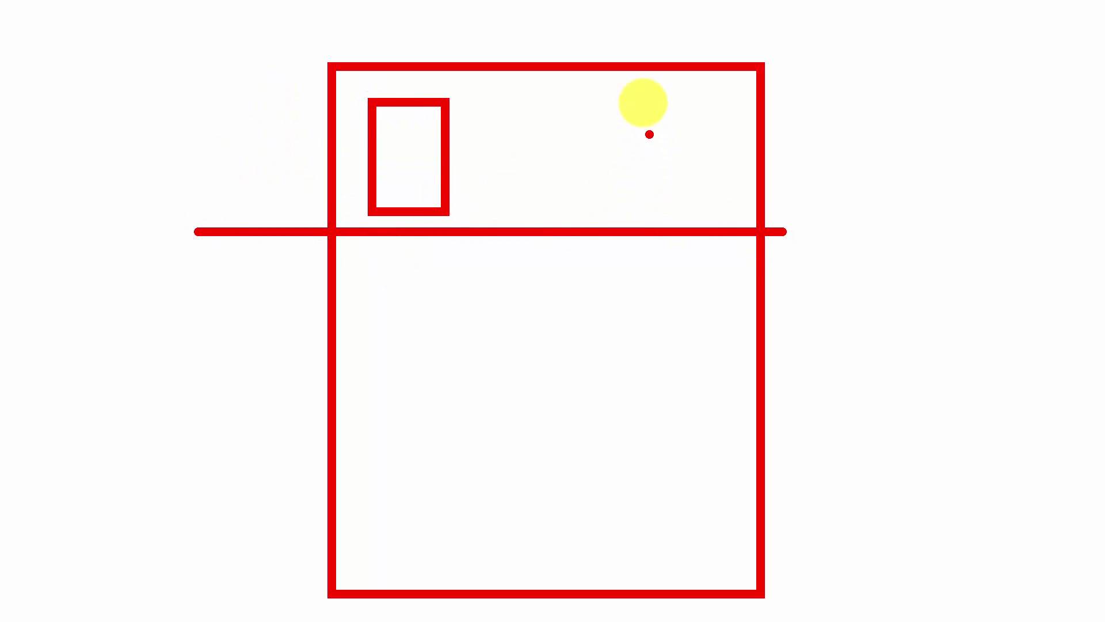
{"action": "left_click_drag", "start_coordinate": [641, 101], "coordinate": [717, 210]}
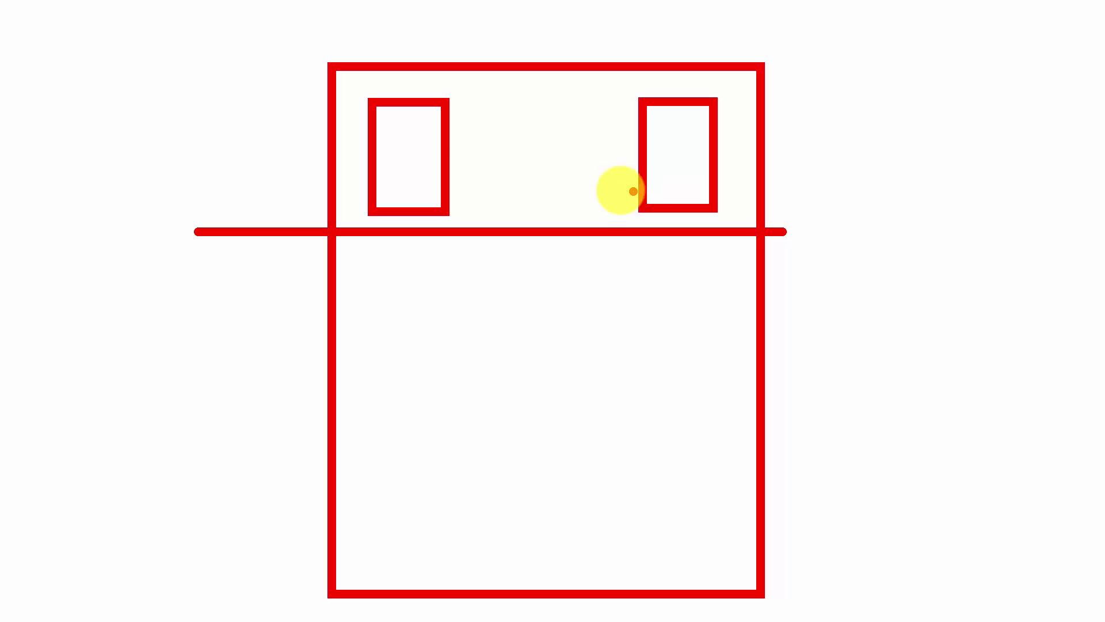
Add a stick figure in the left box, labels A and B, and an arrow
{"action": "mouse_move", "coordinate": [396, 117]}
{"action": "left_mouse_down"}
{"action": "mouse_move", "coordinate": [410, 151]}
{"action": "mouse_move", "coordinate": [397, 154]}
{"action": "mouse_move", "coordinate": [435, 177]}
{"action": "left_mouse_up"}
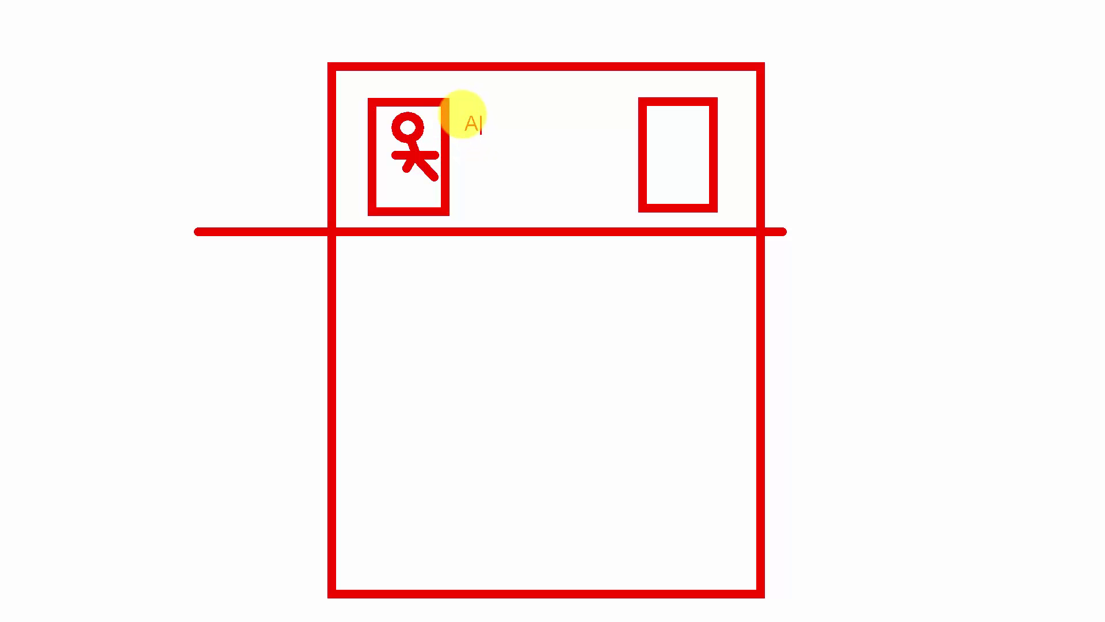
{"action": "left_click", "coordinate": [462, 114]}
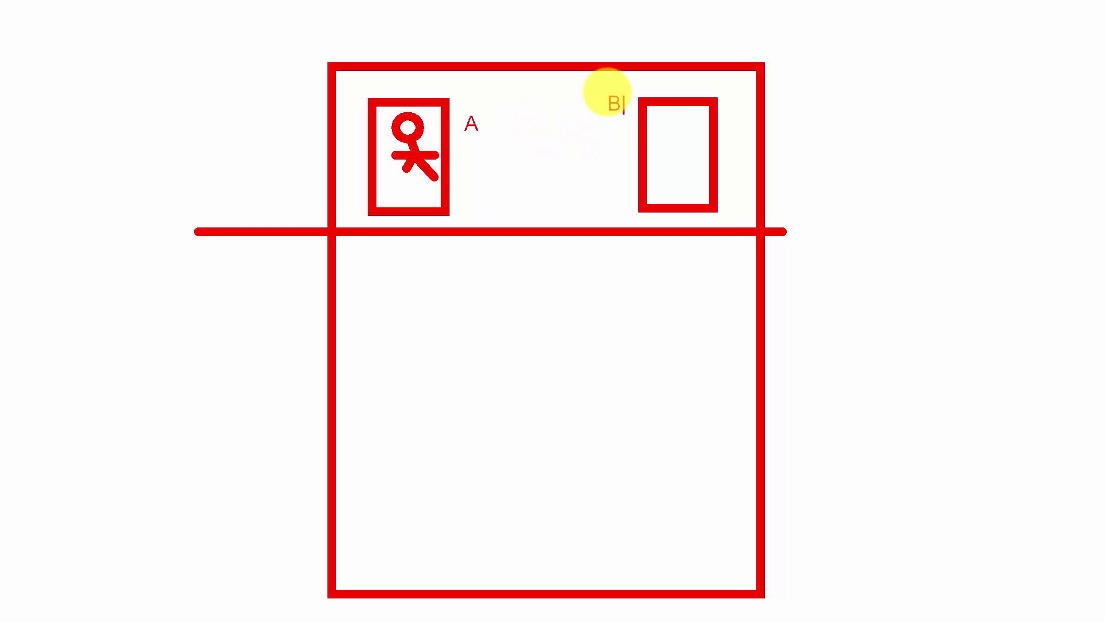
{"action": "left_click", "coordinate": [599, 91]}
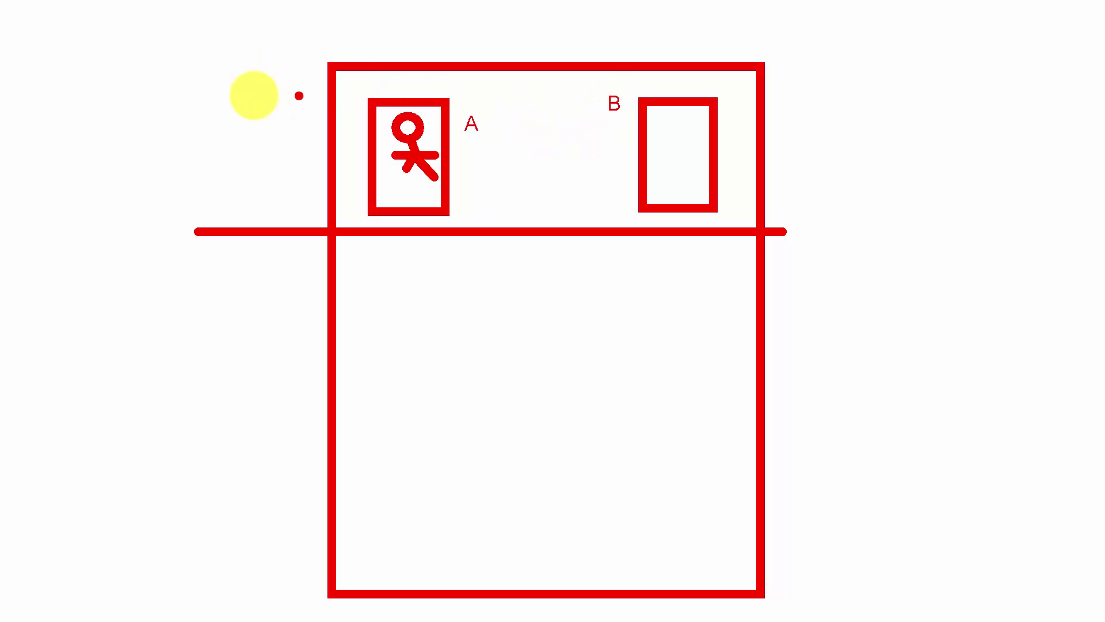
{"action": "mouse_move", "coordinate": [298, 95]}
{"action": "left_mouse_down"}
{"action": "mouse_move", "coordinate": [173, 87]}
{"action": "mouse_move", "coordinate": [155, 42]}
{"action": "left_mouse_up"}
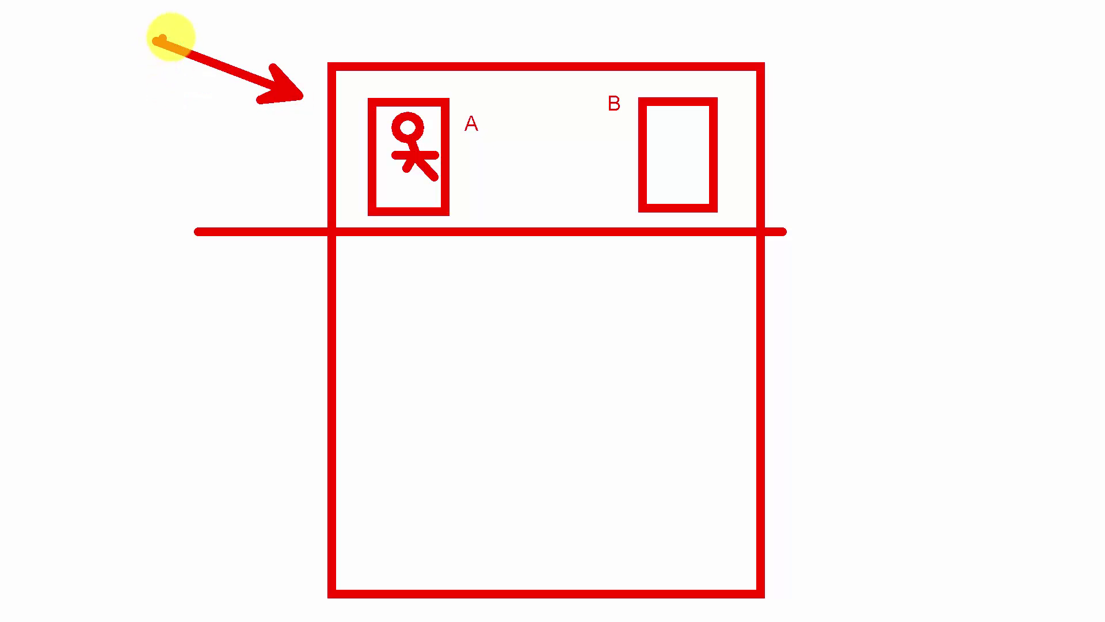